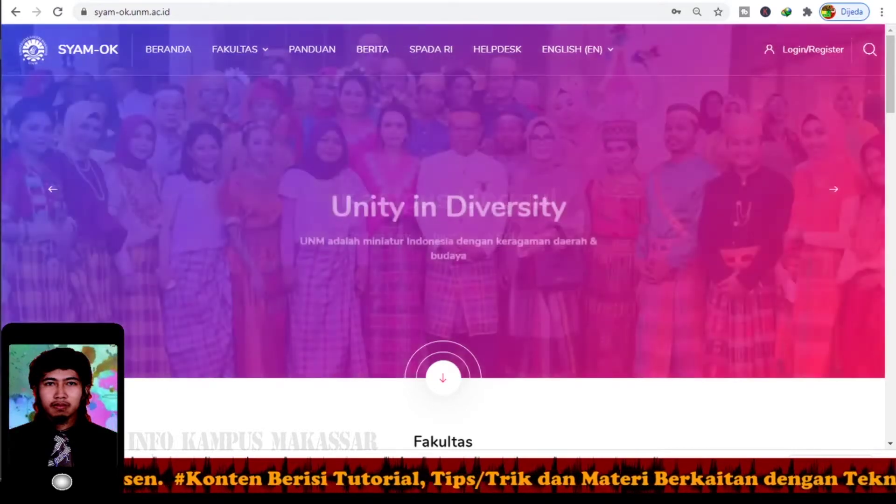
# Step: Log in to the SYAM-OK account with the prefilled credentials, enabling the option to remember the username
pyautogui.click(194, 10)
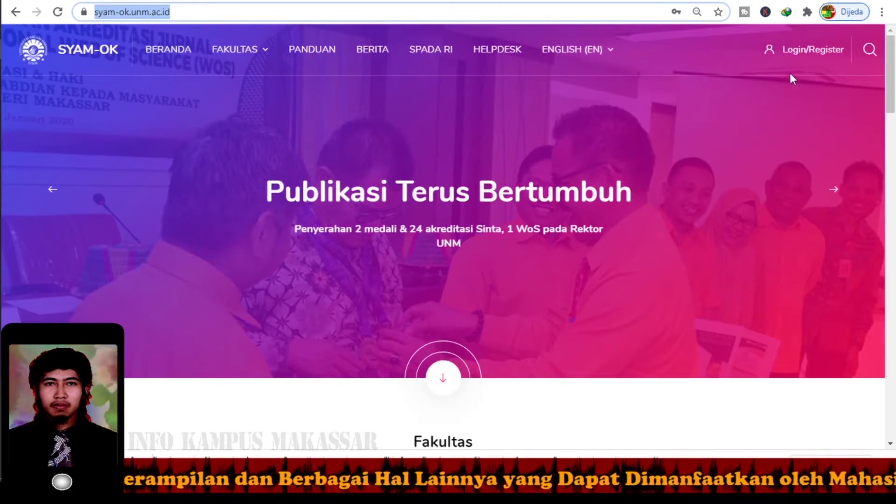
pyautogui.click(812, 55)
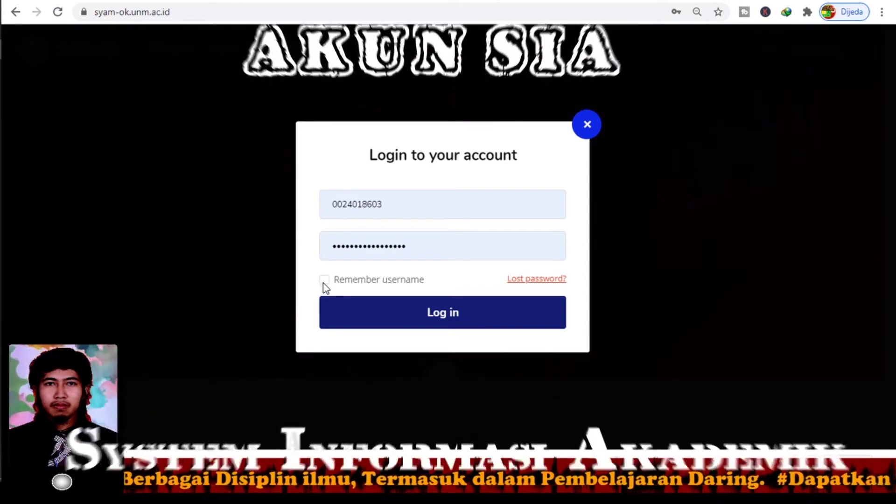
pyautogui.click(324, 280)
pyautogui.doubleClick(325, 281)
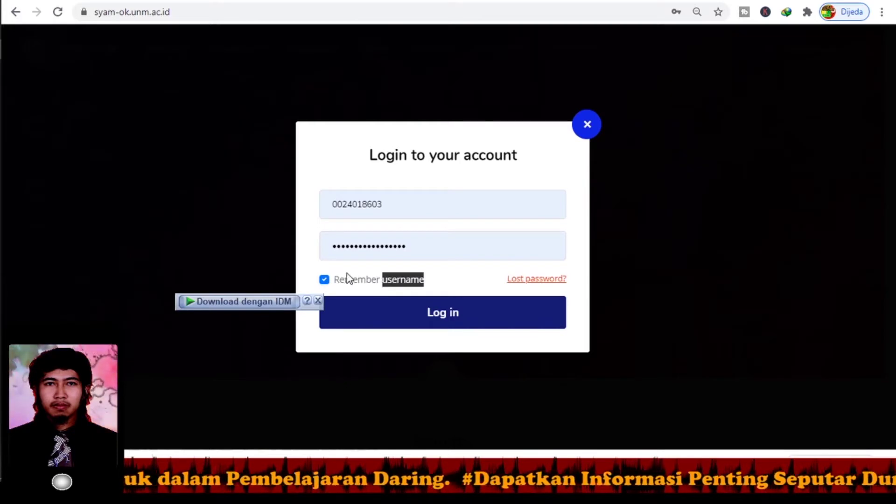
pyautogui.moveTo(335, 280); pyautogui.dragTo(433, 275)
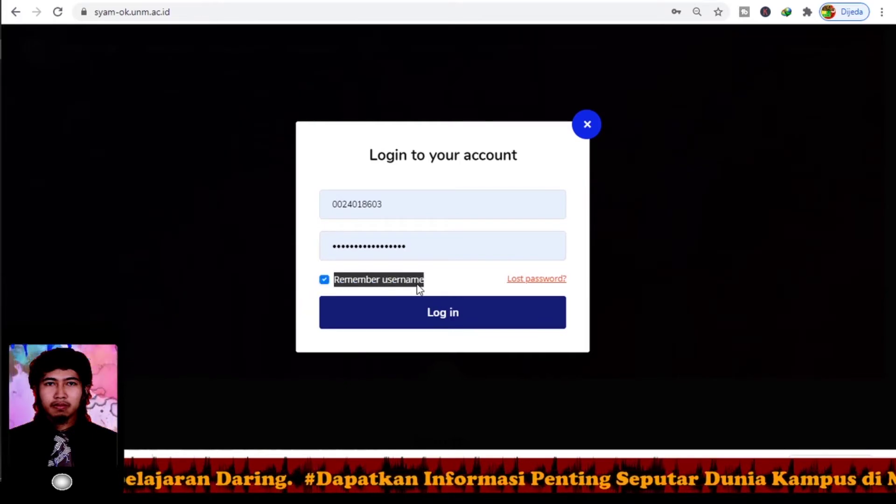
pyautogui.click(381, 314)
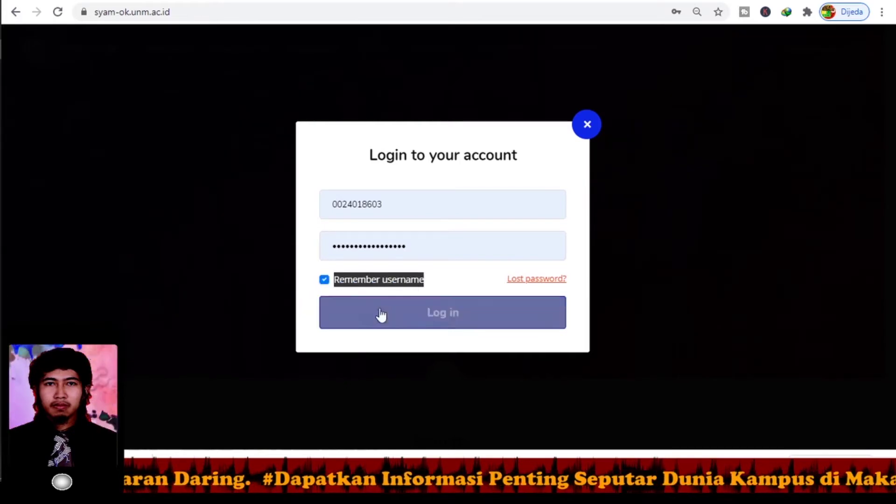
pyautogui.click(437, 317)
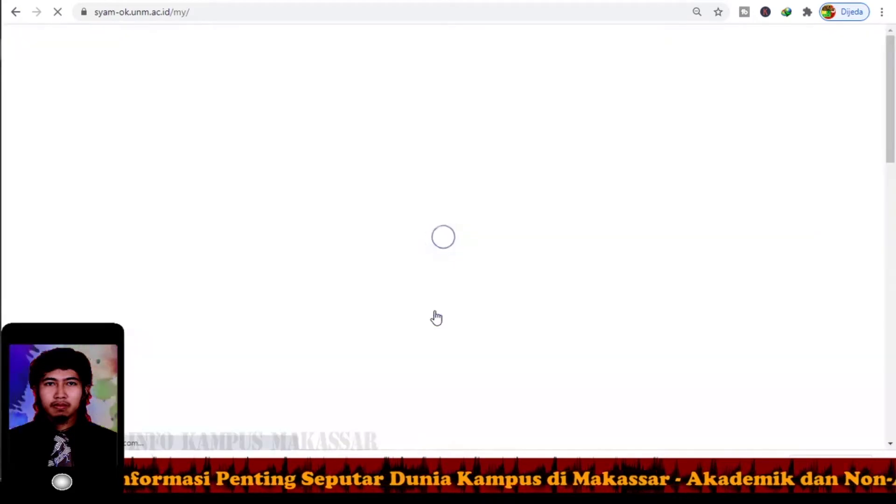
pyautogui.scroll(-1, 438, 318)
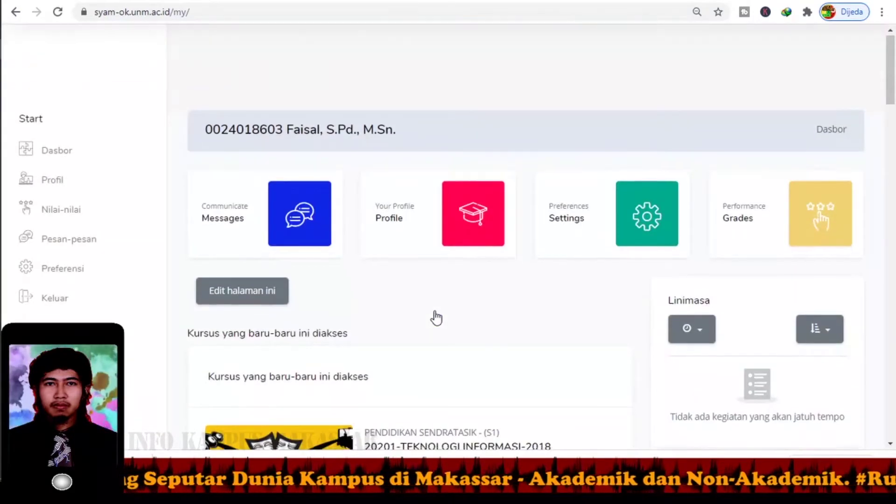
pyautogui.scroll(2, 435, 317)
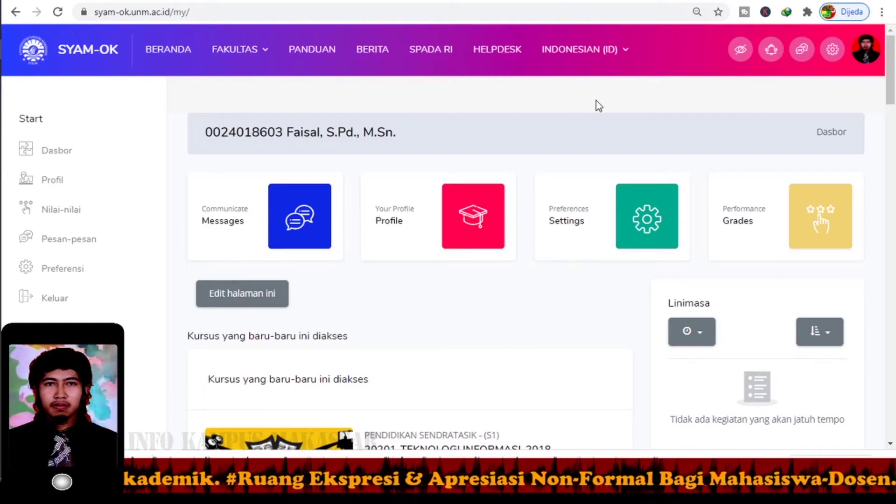
# Step: Set the site language to Indonesian (id)
pyautogui.click(617, 65)
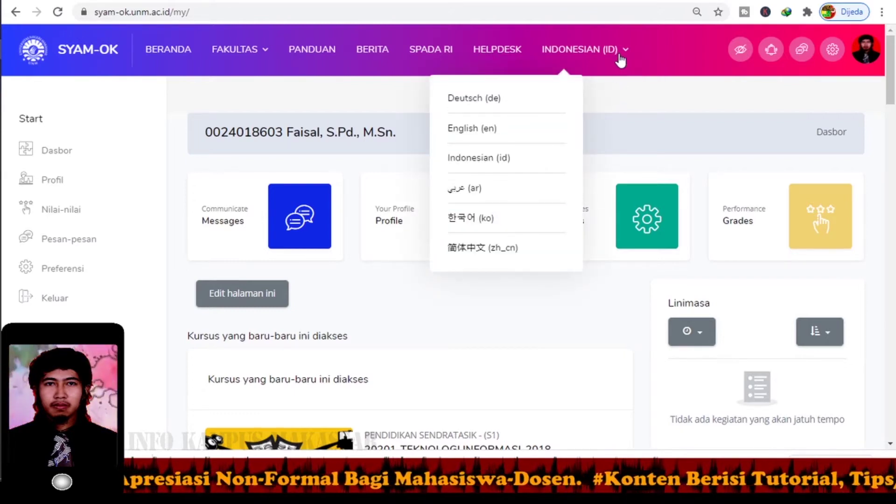
pyautogui.click(620, 60)
pyautogui.click(620, 59)
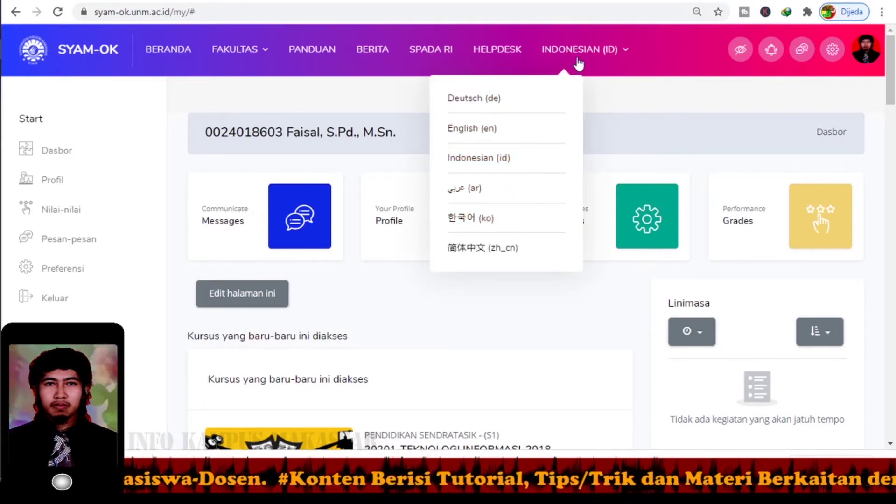
pyautogui.click(503, 160)
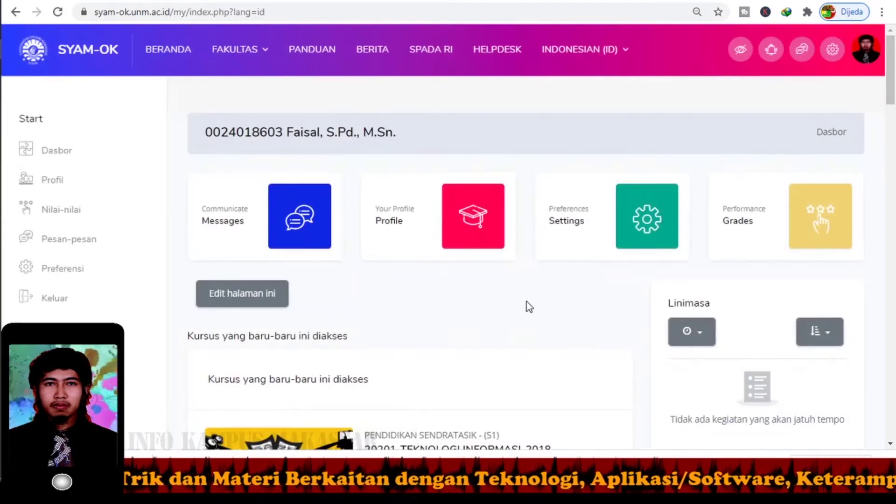
# Step: Open the PENDIDIKAN SENDRATASIK - (S1) course category within the Seni dan Desain faculty
pyautogui.click(240, 51)
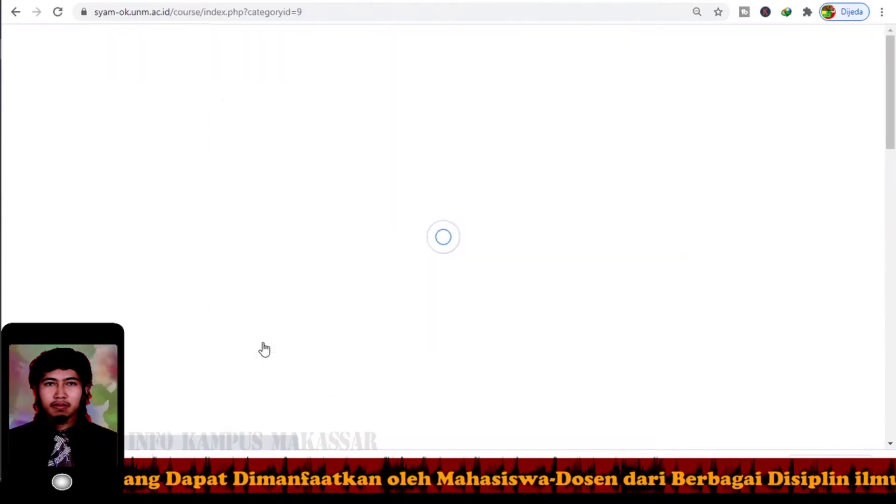
pyautogui.scroll(-5, 265, 349)
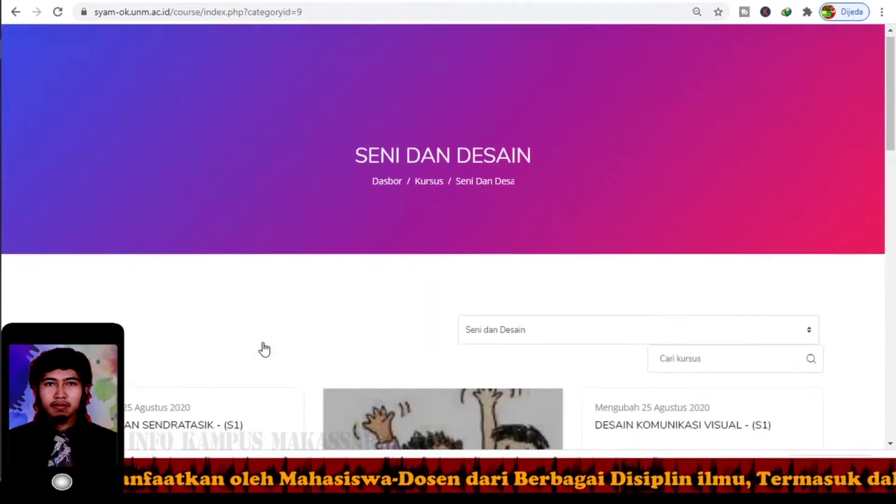
pyautogui.scroll(-1, 261, 334)
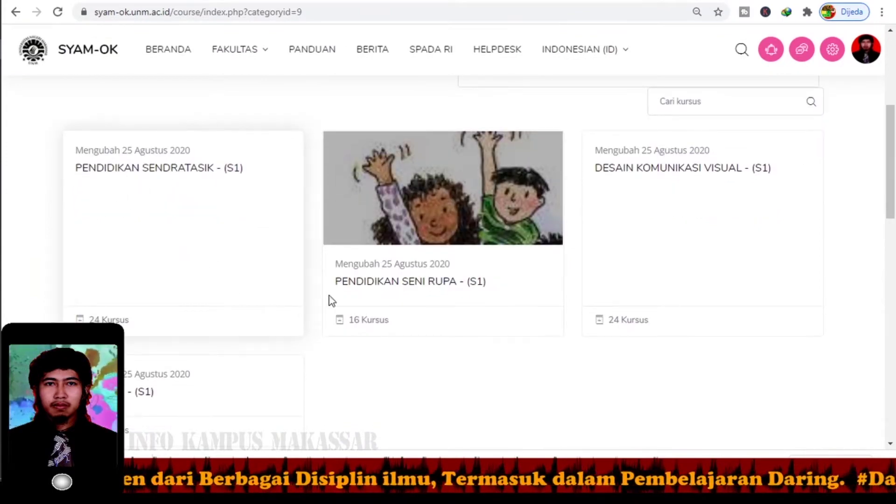
pyautogui.scroll(-1, 256, 331)
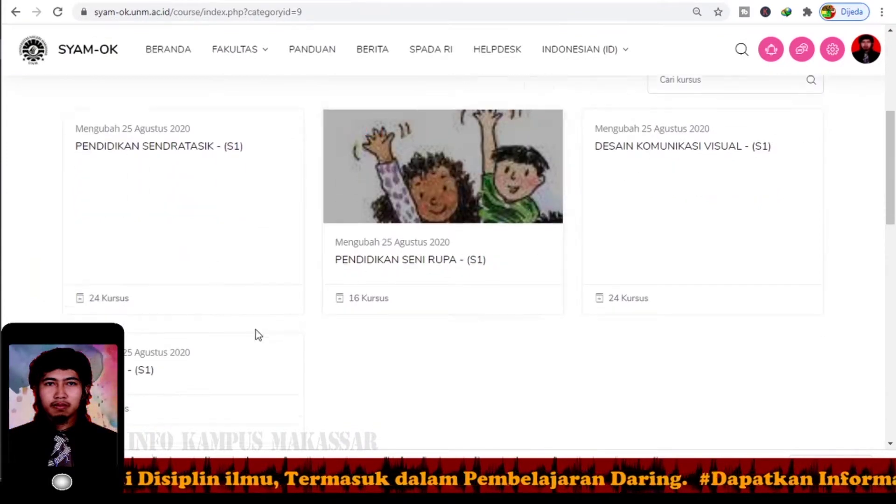
pyautogui.scroll(-1, 256, 330)
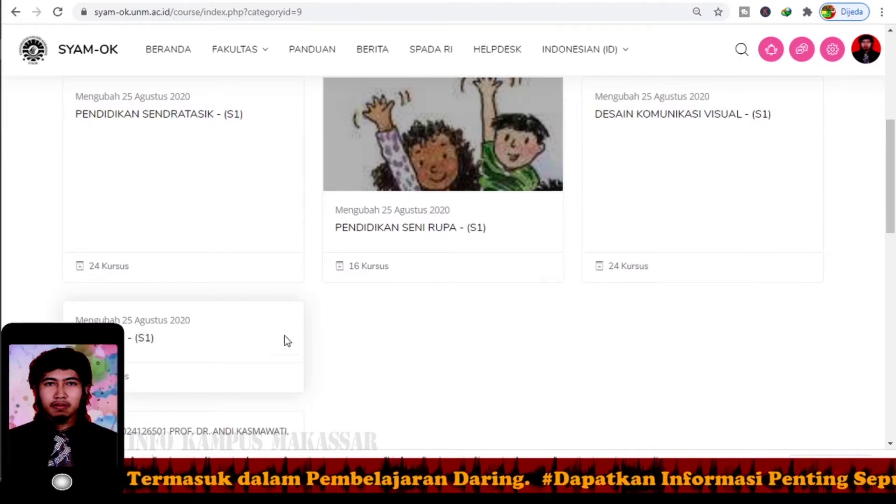
pyautogui.click(182, 114)
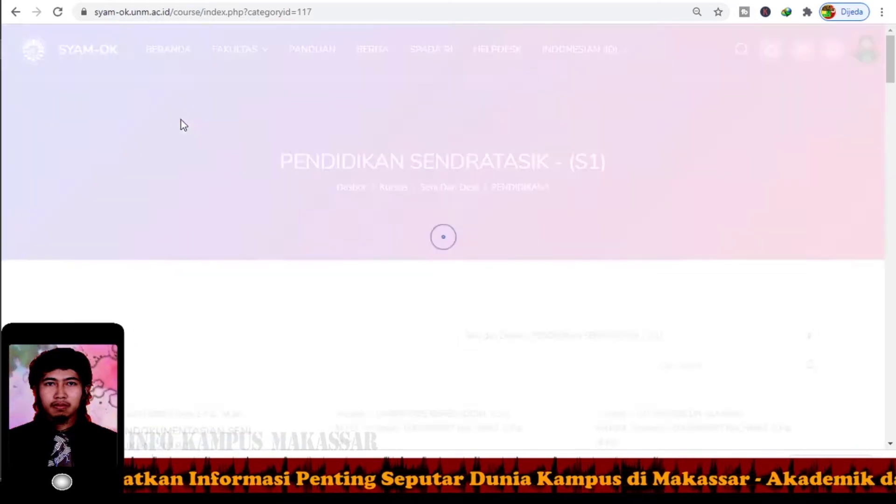
# Step: Start adding a new course at the end of the PENDIDIKAN SENDRATASIK - (S1) course list
pyautogui.scroll(-10, 245, 309)
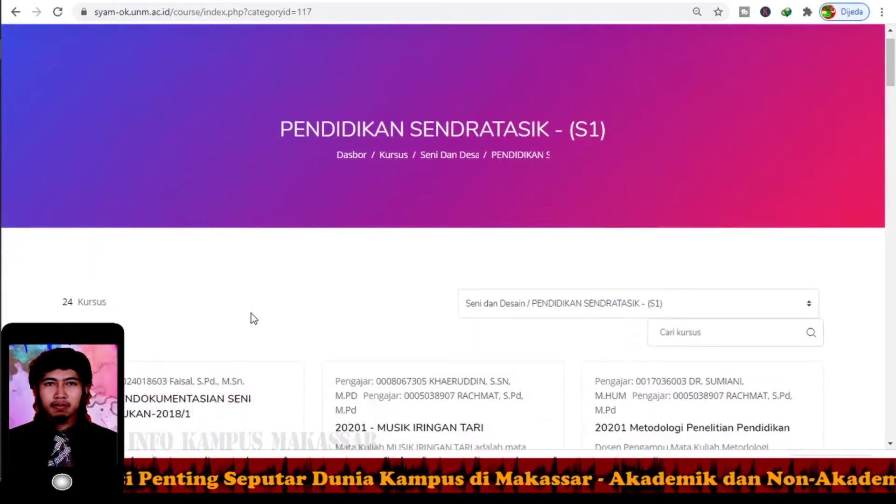
pyautogui.scroll(-15, 390, 313)
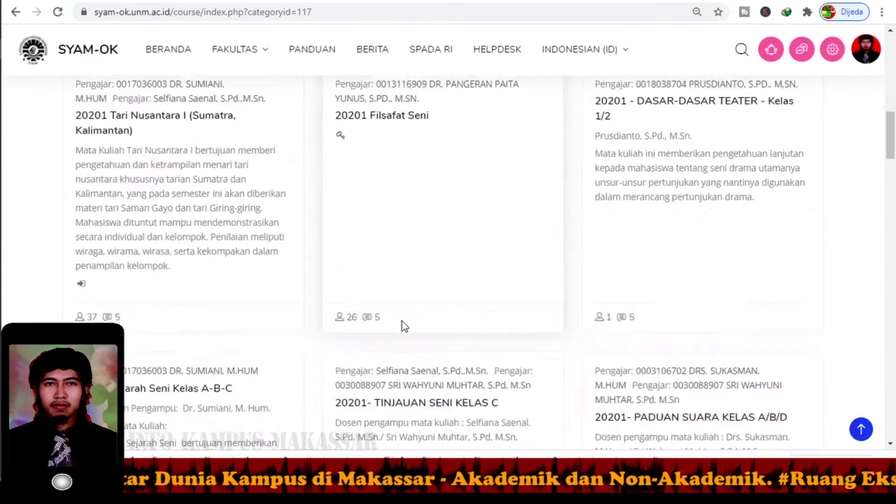
pyautogui.scroll(-15, 444, 325)
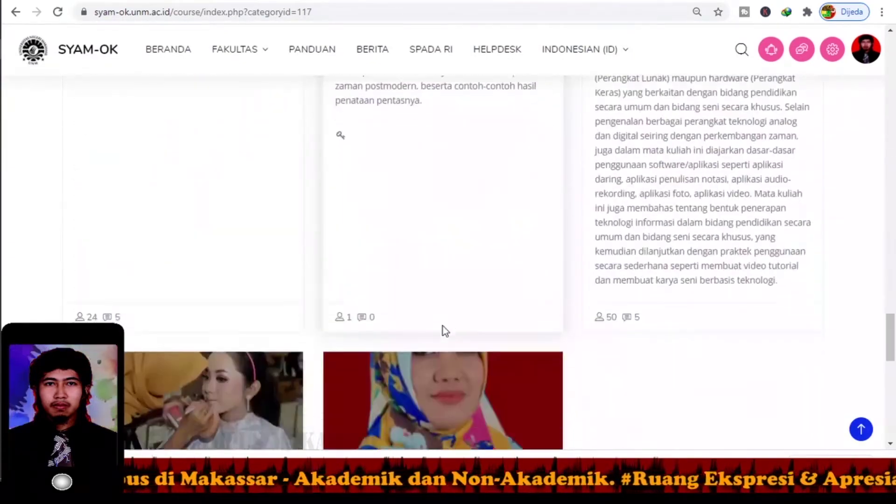
pyautogui.scroll(2, 443, 327)
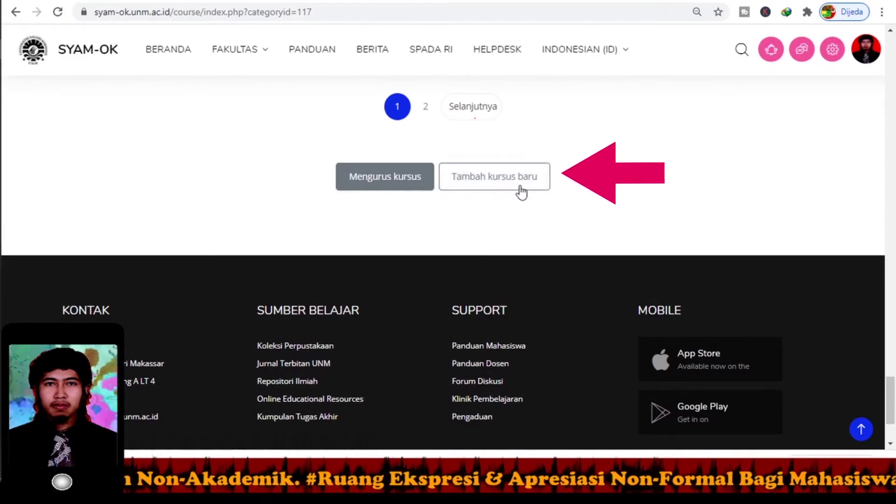
pyautogui.click(494, 188)
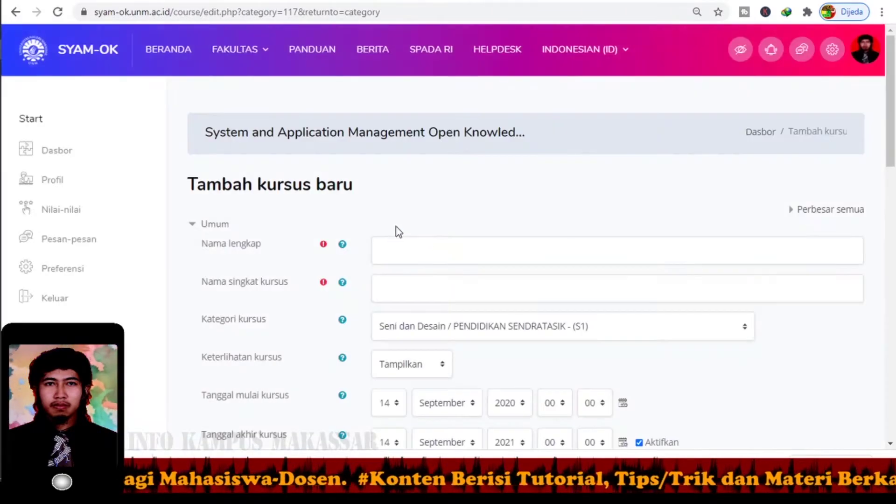
# Step: Read the help text for the full name field (Nama lengkap) in the new course form
pyautogui.scroll(-1, 400, 238)
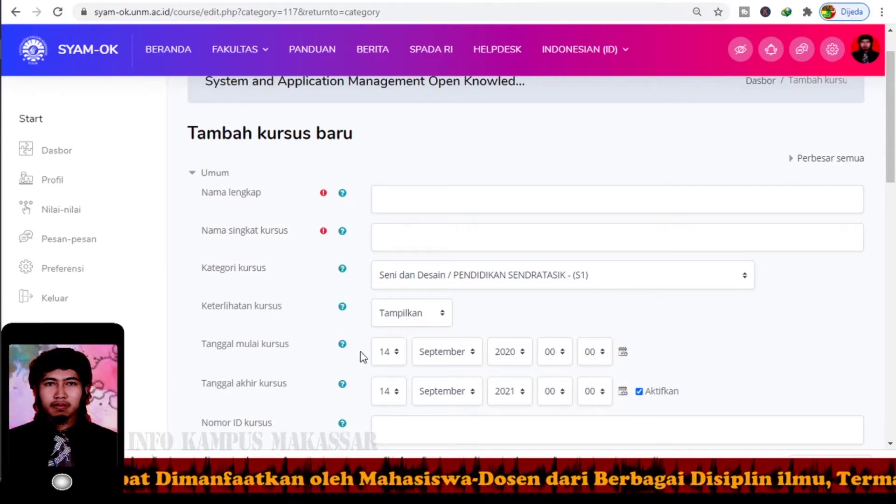
pyautogui.click(343, 195)
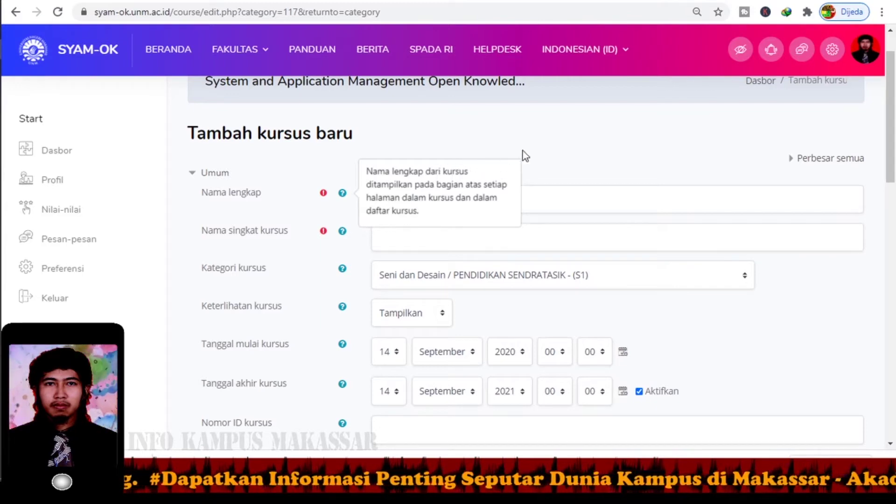
pyautogui.click(549, 147)
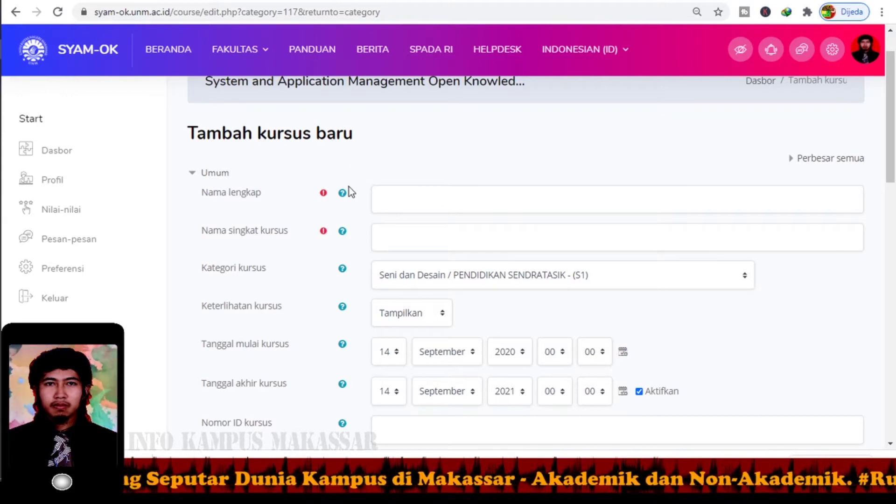
pyautogui.scroll(1, 359, 198)
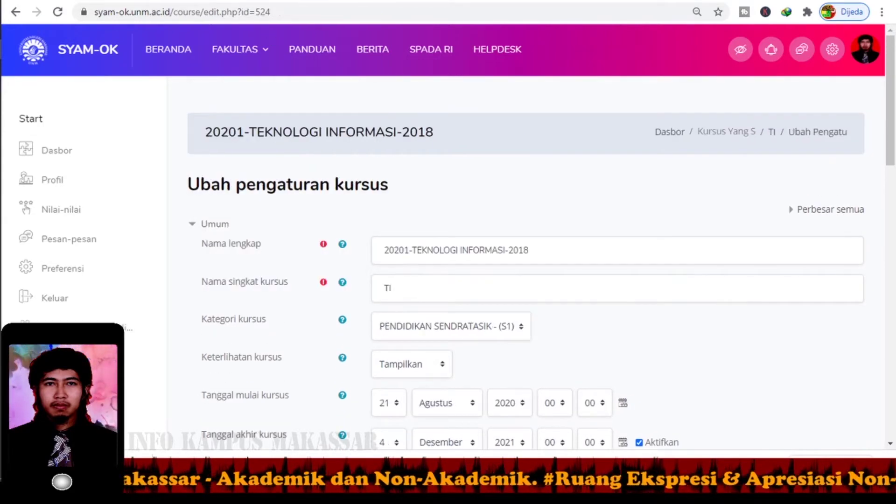
# Step: Examine the code, course title and year parts of the full name in the existing Teknologi Informasi course settings
pyautogui.click(239, 49)
pyautogui.click(605, 246)
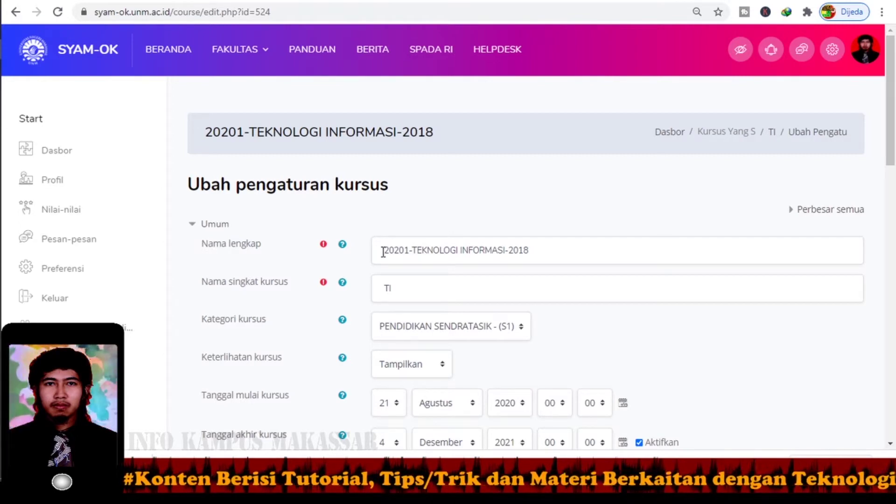
pyautogui.moveTo(404, 256); pyautogui.dragTo(411, 256)
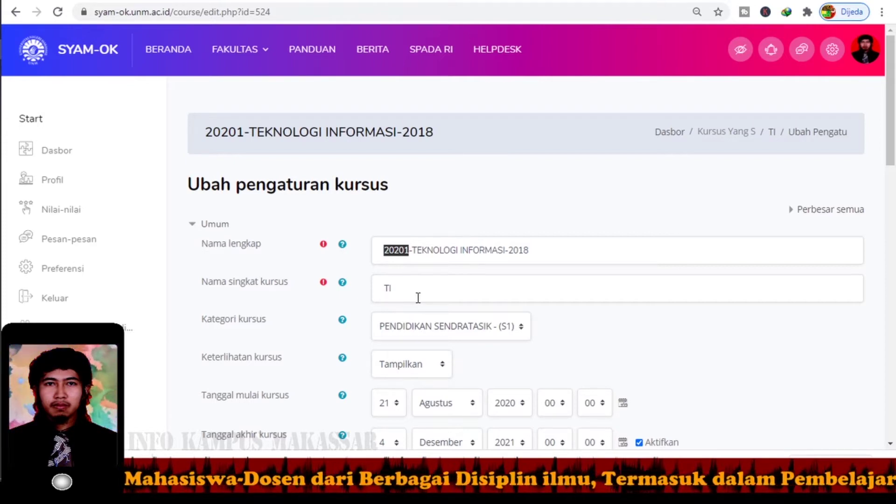
pyautogui.click(412, 252)
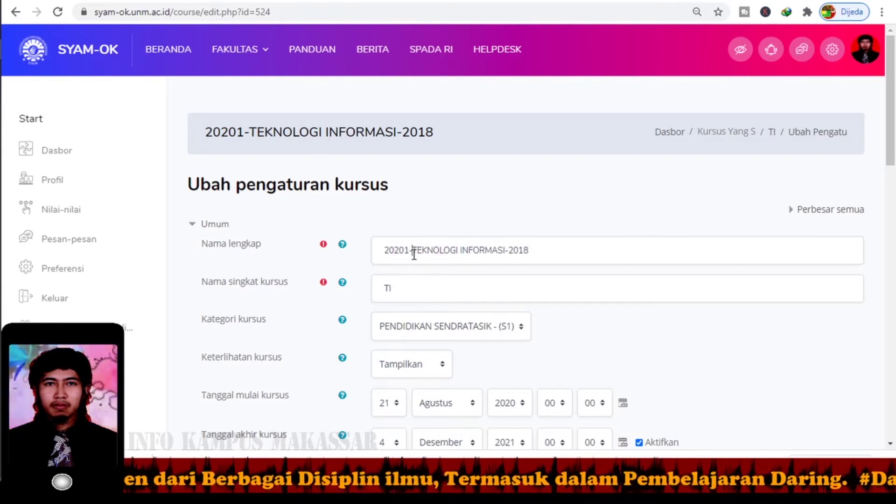
pyautogui.moveTo(413, 253); pyautogui.dragTo(507, 253)
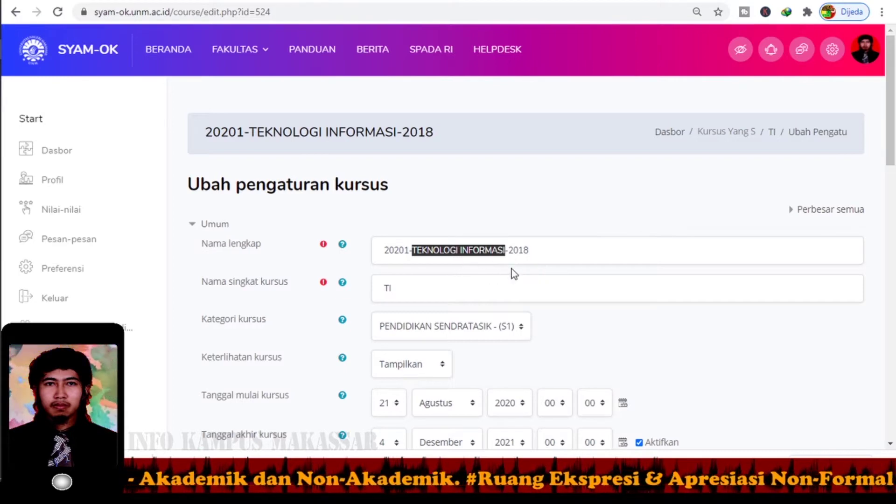
pyautogui.moveTo(508, 251); pyautogui.dragTo(539, 250)
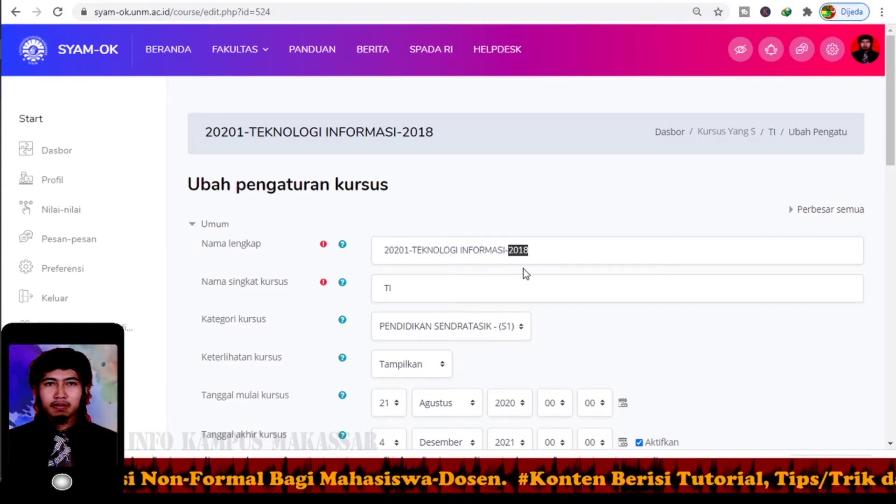
# Step: Append "/1 dan 4" to the course's full name so it reads "20201-TEKNOLOGI INFORMASI-2018/1 dan 4"
pyautogui.write('1')
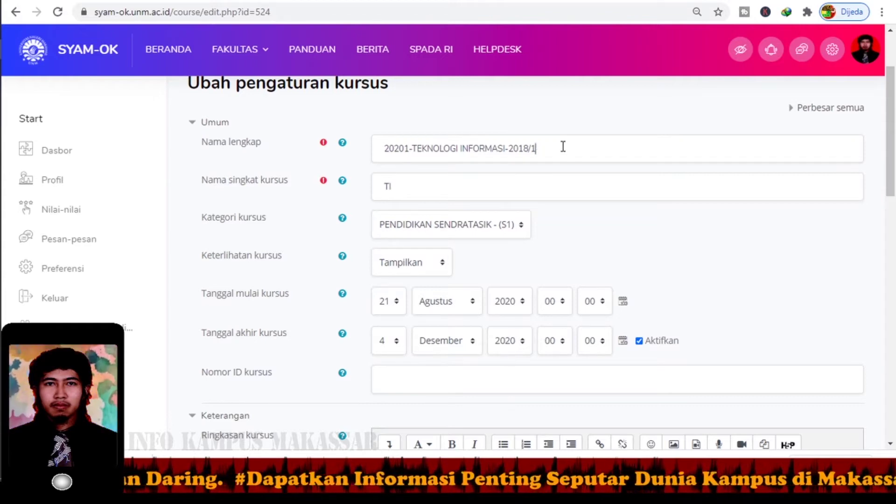
pyautogui.write('&')
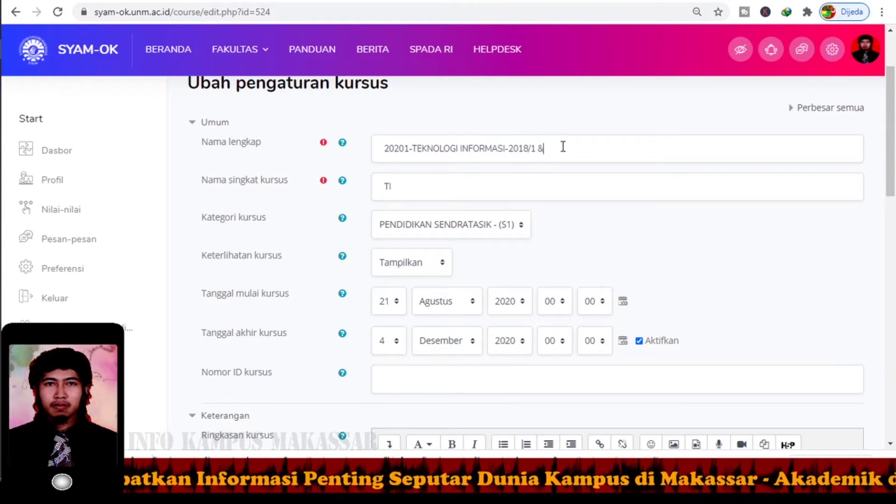
pyautogui.press('BackSpace')
pyautogui.write('dan ')
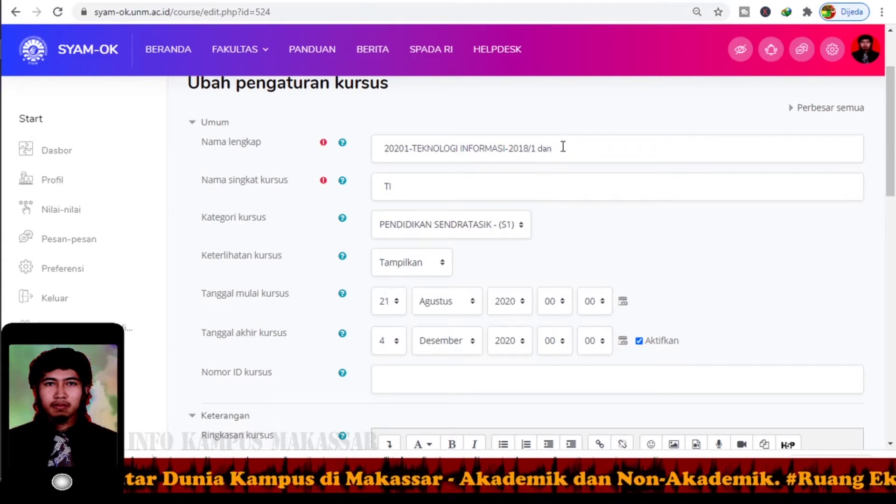
pyautogui.write('4')
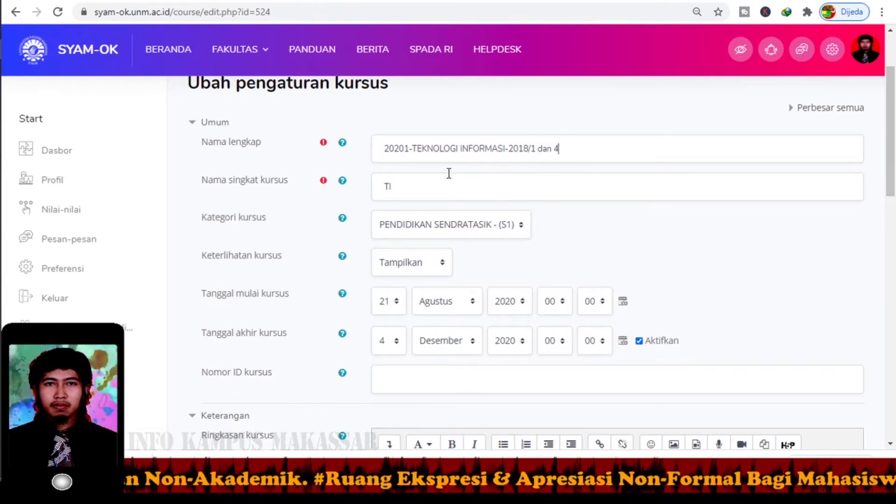
# Step: Replace the "1 dan 4" ending of the course's full name so it reads "20201-TEKNOLOGI INFORMASI-2018/4"
pyautogui.press('BackSpace')
pyautogui.press('BackSpace')
pyautogui.press('BackSpace')
pyautogui.press('BackSpace')
pyautogui.press('BackSpace')
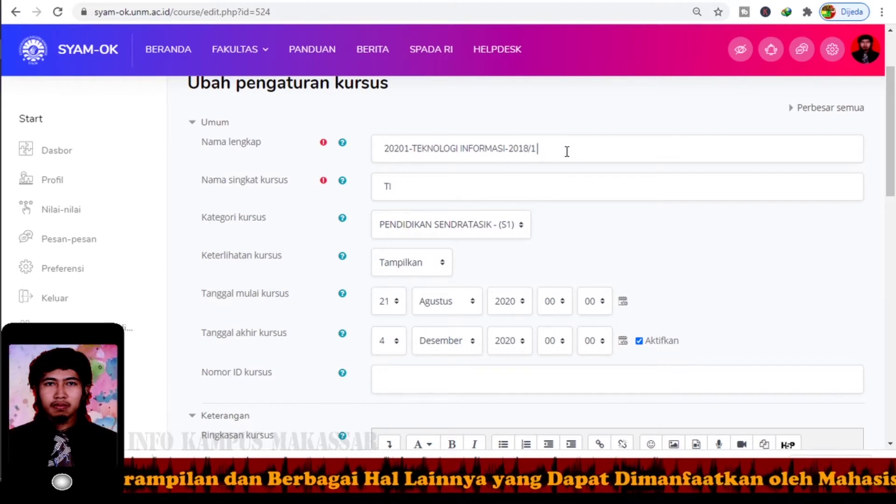
pyautogui.press('BackSpace')
pyautogui.press('BackSpace')
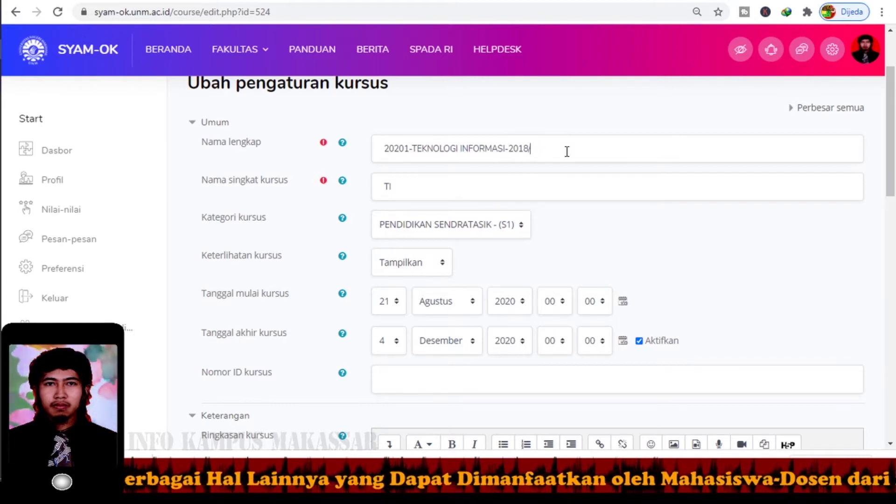
pyautogui.write('4')
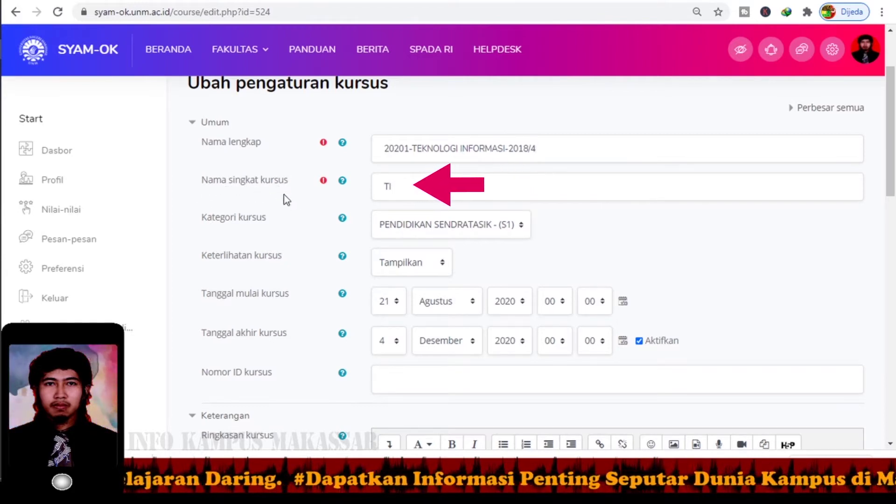
# Step: Examine the short course name TI in the settings and where it is used in the page's breadcrumb trail
pyautogui.moveTo(397, 190); pyautogui.dragTo(366, 195)
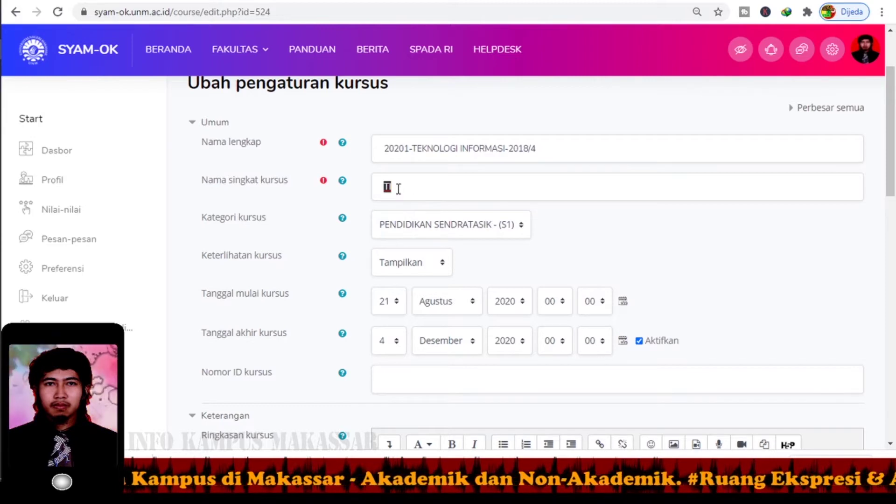
pyautogui.scroll(3, 466, 209)
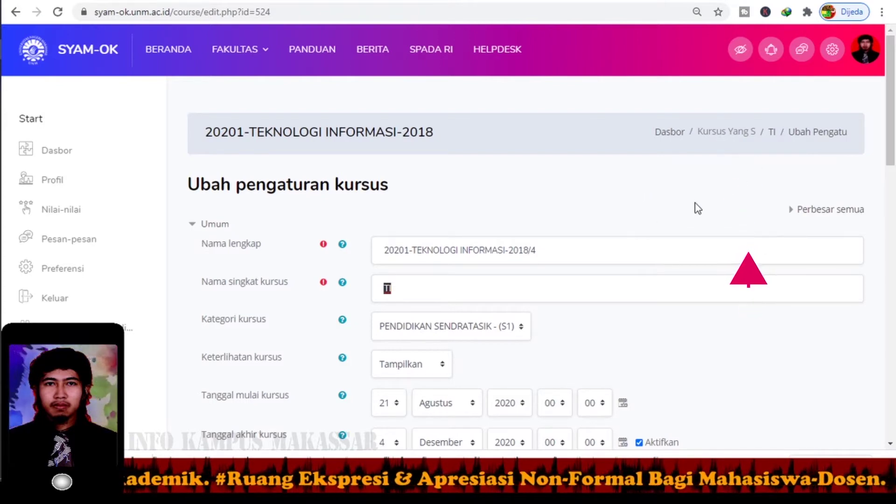
pyautogui.scroll(-3, 562, 278)
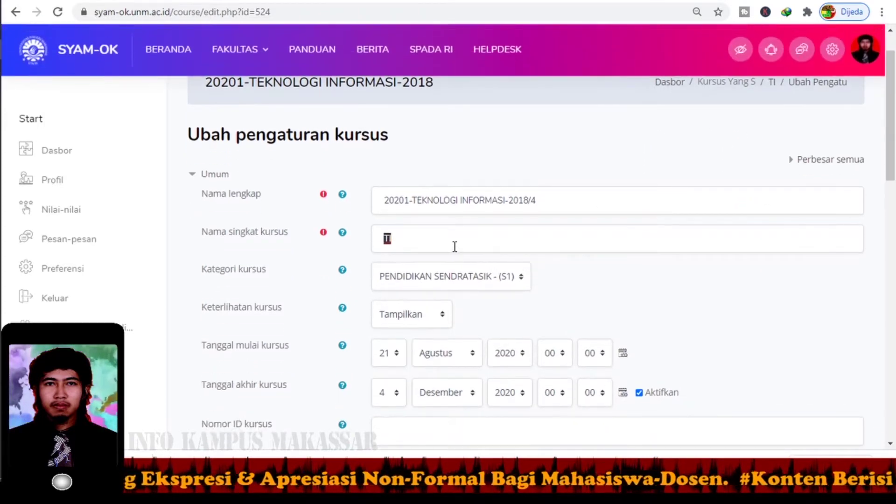
pyautogui.click(397, 201)
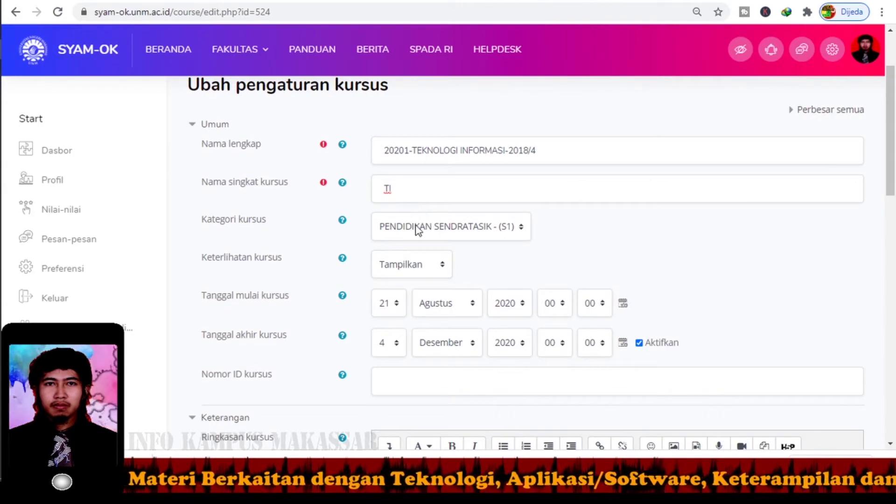
# Step: Choose PENDIDIKAN SENDRATASIK - (S1) as the course category
pyautogui.scroll(-1, 309, 257)
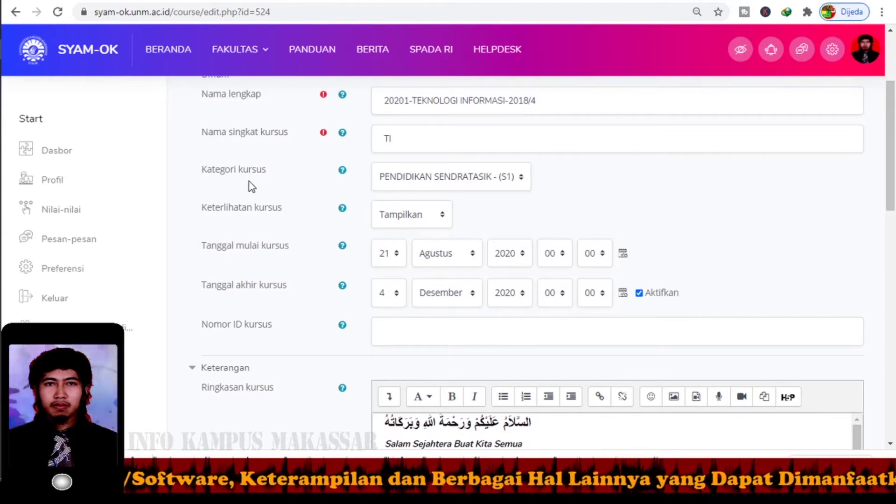
pyautogui.scroll(-1, 506, 188)
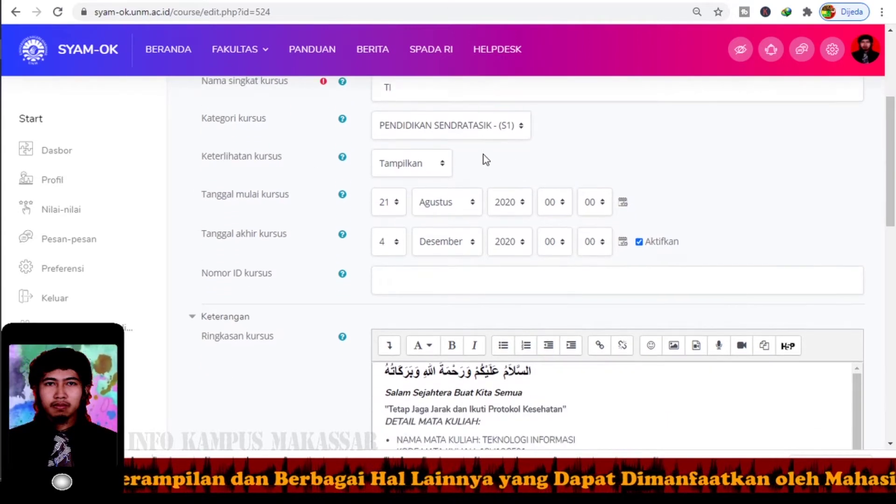
pyautogui.click(486, 130)
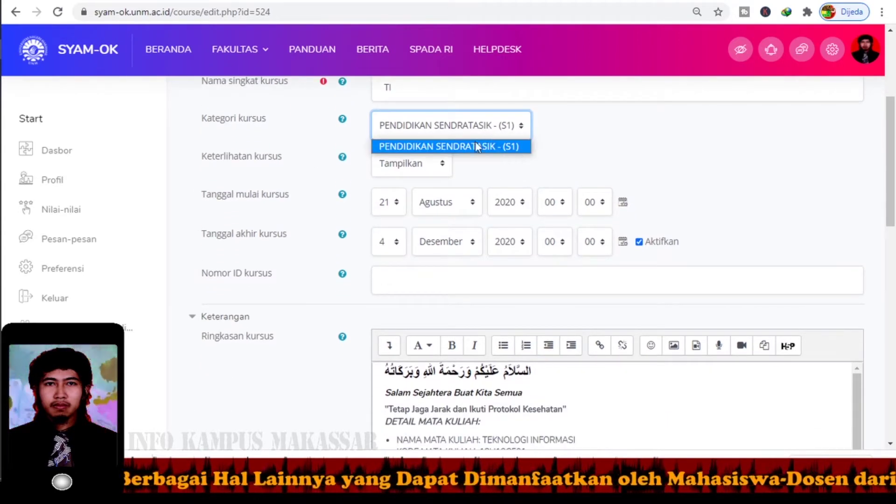
pyautogui.click(499, 146)
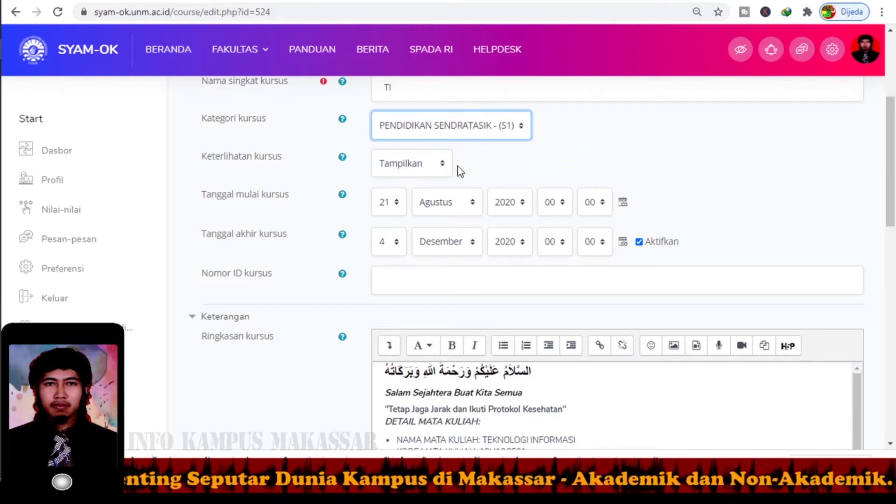
# Step: Try the Sembunyikan option for the course visibility and switch it back to Tampilkan
pyautogui.click(439, 167)
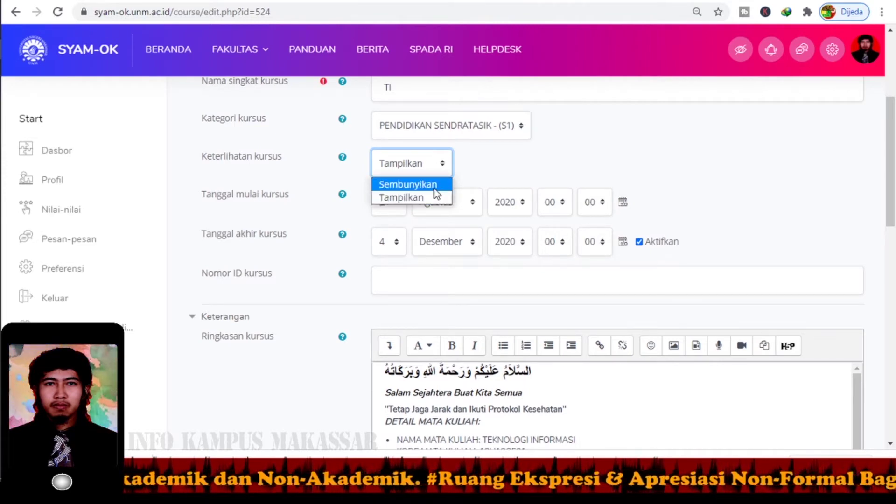
pyautogui.click(408, 185)
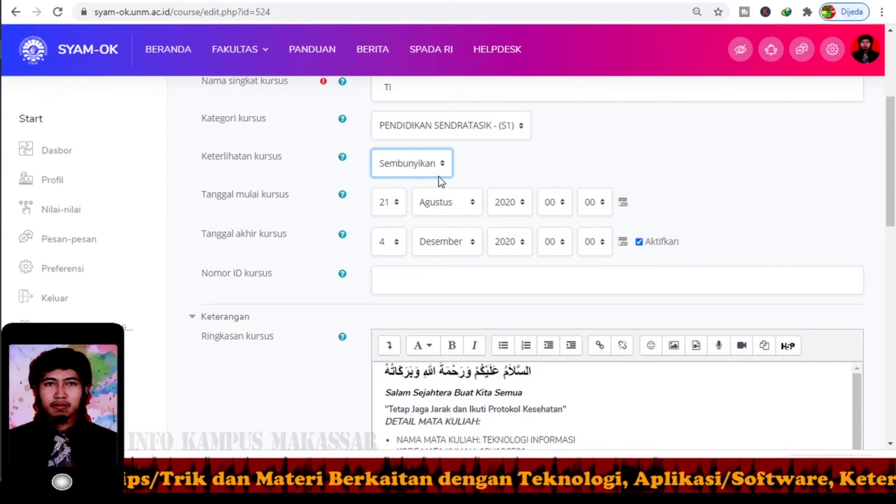
pyautogui.click(422, 171)
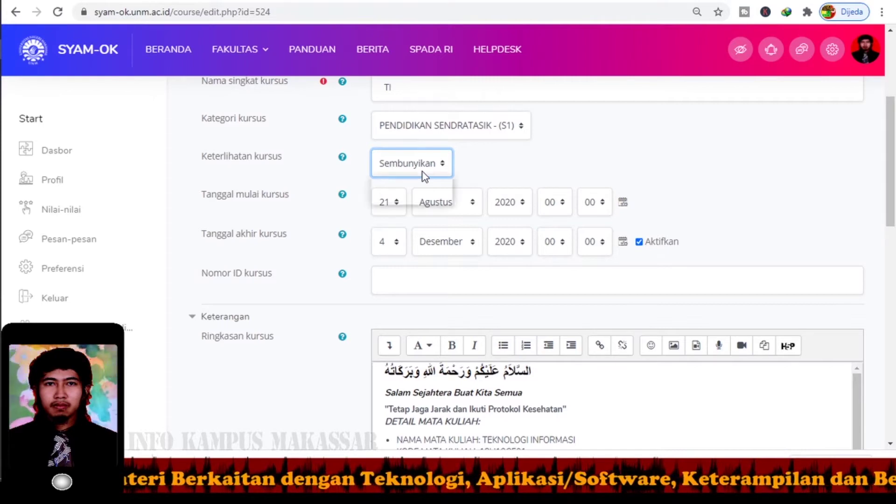
pyautogui.click(419, 199)
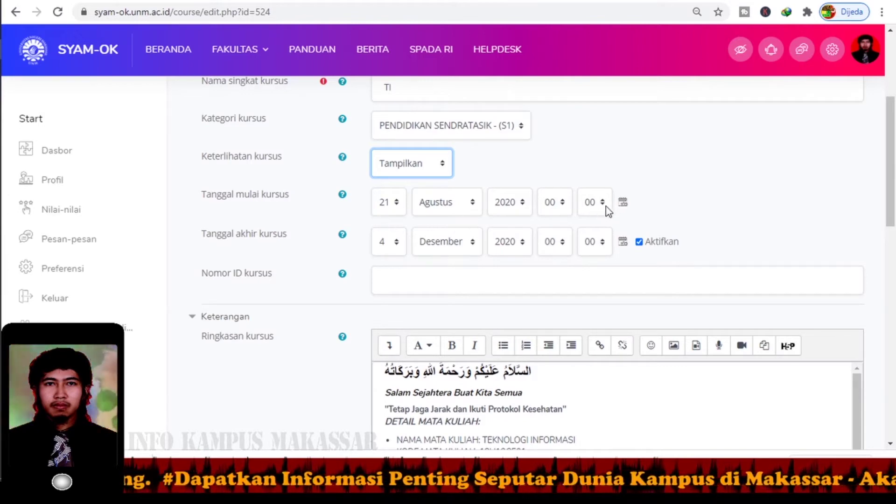
# Step: Set the course start date to 21 Agustus 2020, checking the day, month and year choices
pyautogui.click(387, 206)
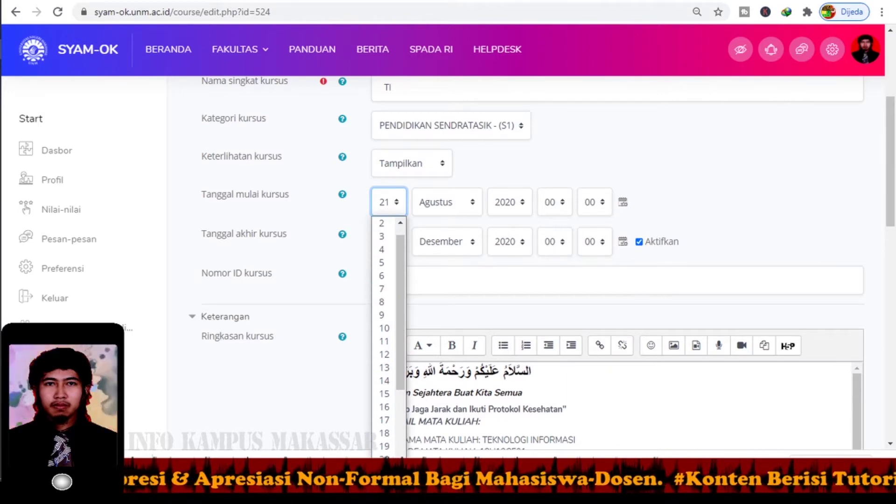
pyautogui.click(405, 295)
pyautogui.click(466, 206)
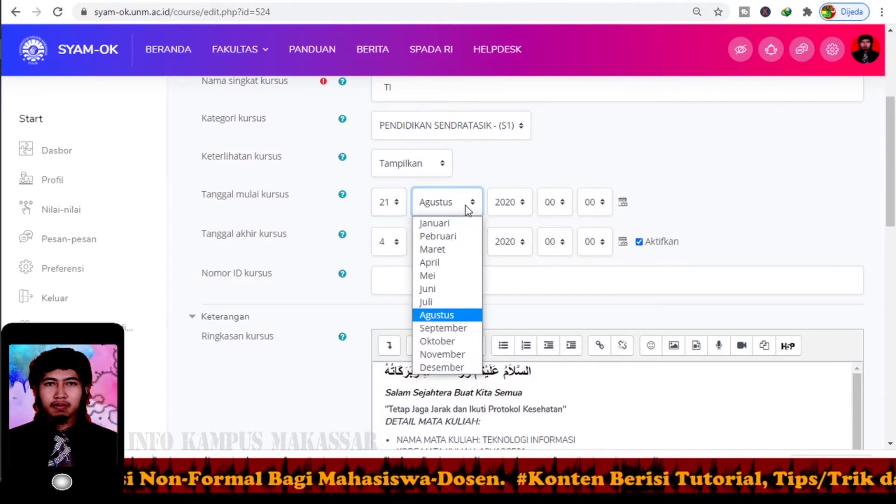
pyautogui.click(448, 315)
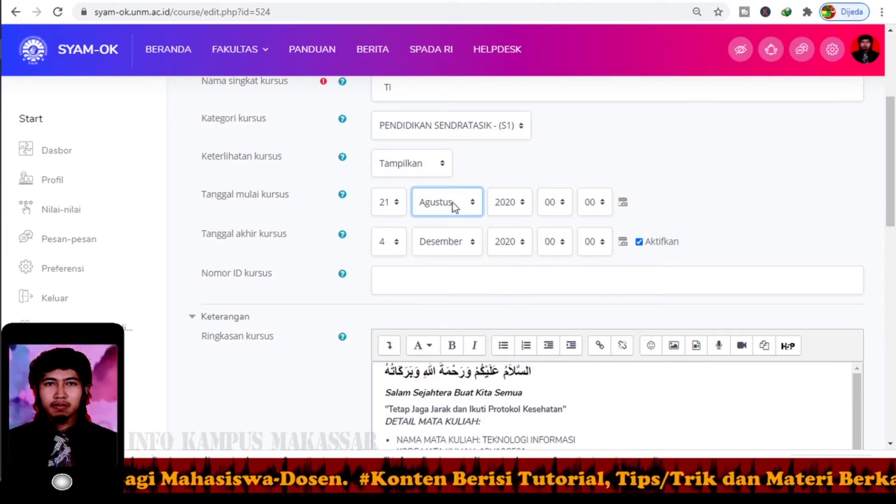
pyautogui.click(515, 208)
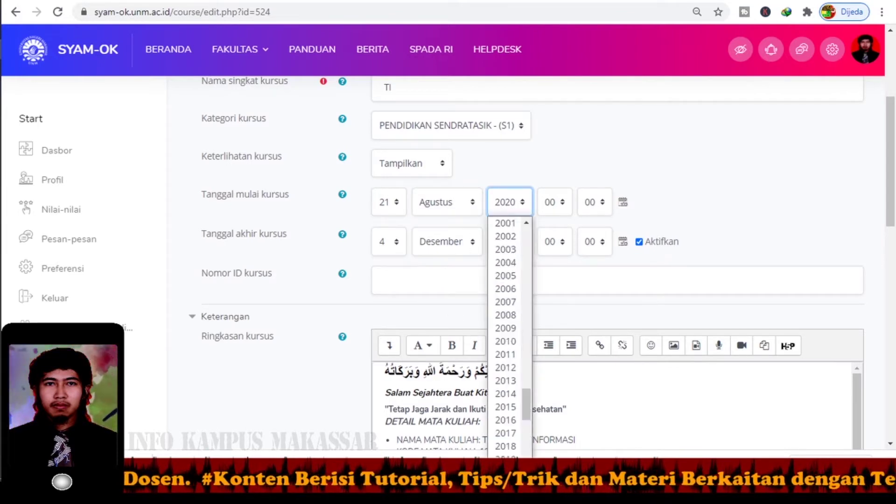
pyautogui.click(556, 211)
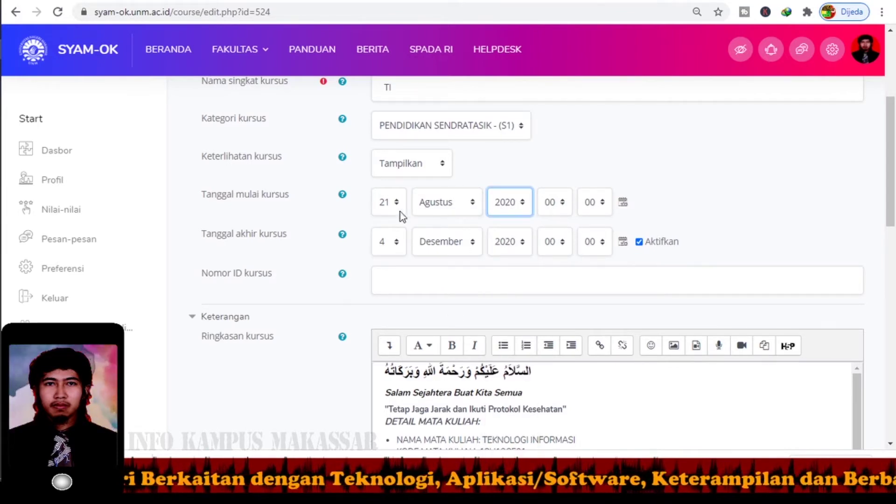
pyautogui.click(285, 254)
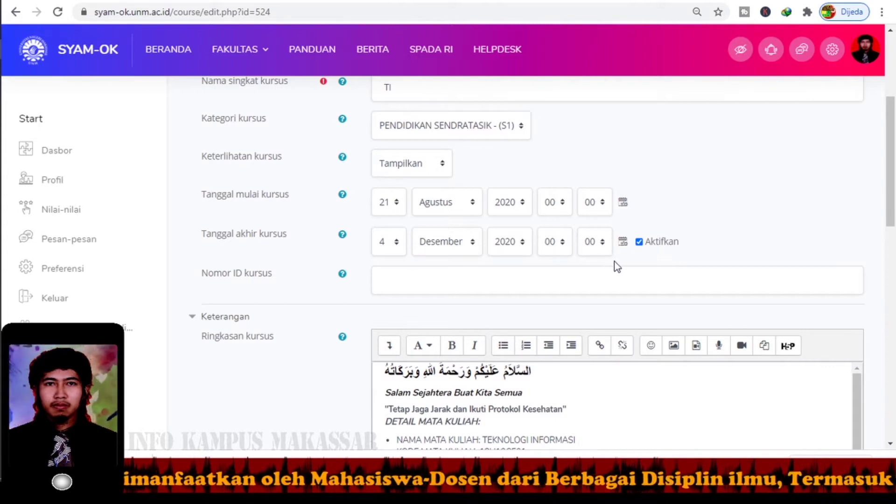
# Step: Disable and re-enable the course end date, and set it to 4 Desember 2022
pyautogui.click(639, 243)
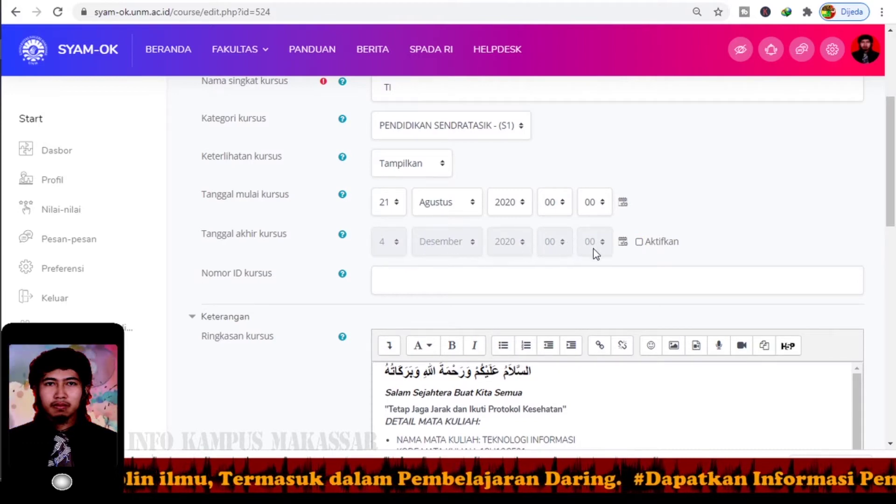
pyautogui.click(642, 245)
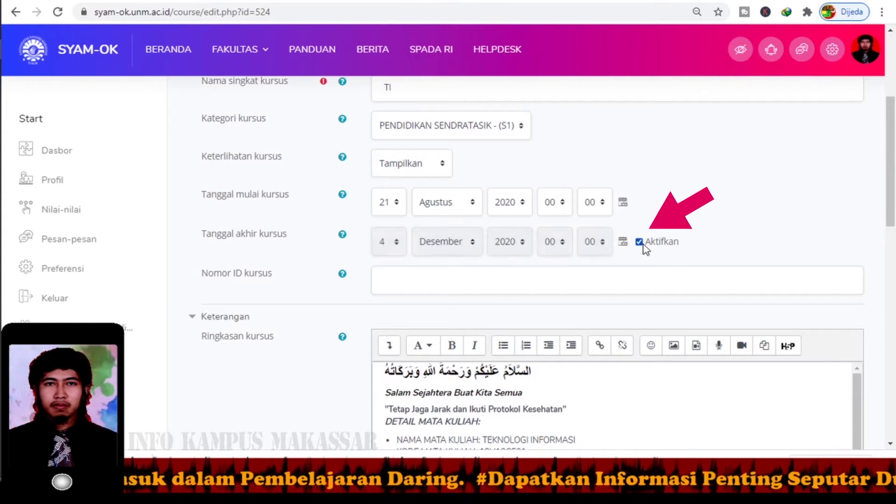
pyautogui.click(391, 252)
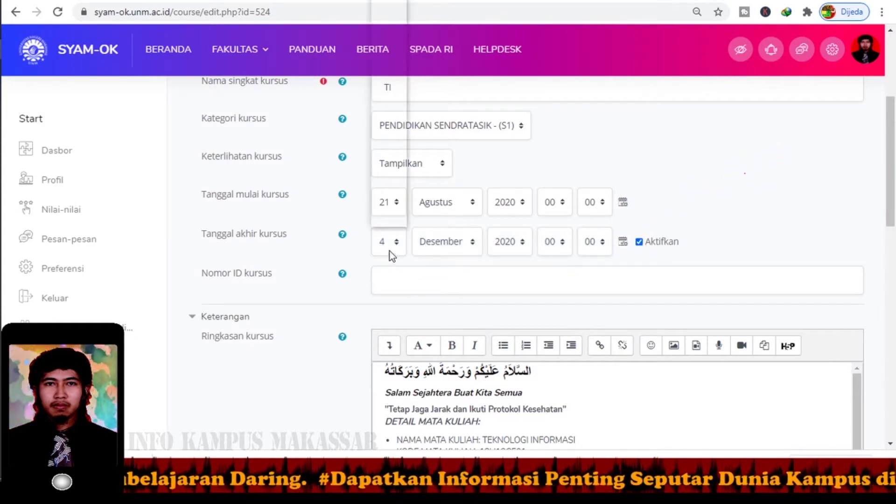
pyautogui.click(389, 27)
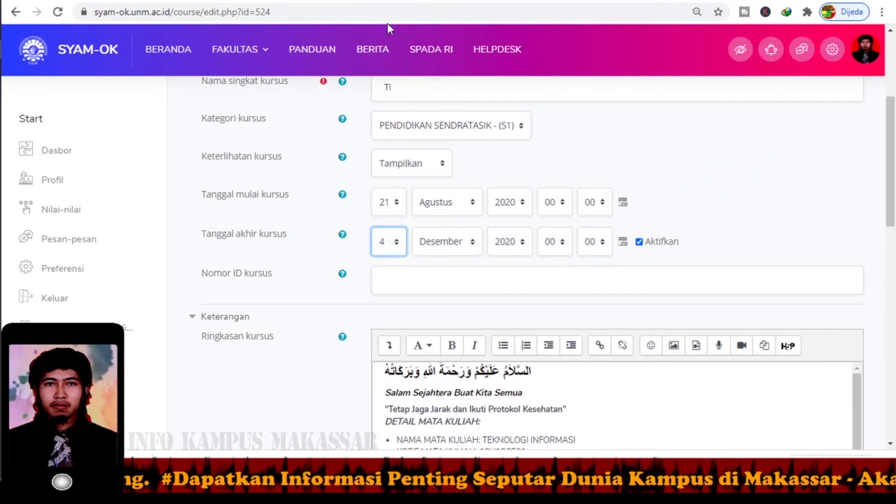
pyautogui.click(435, 234)
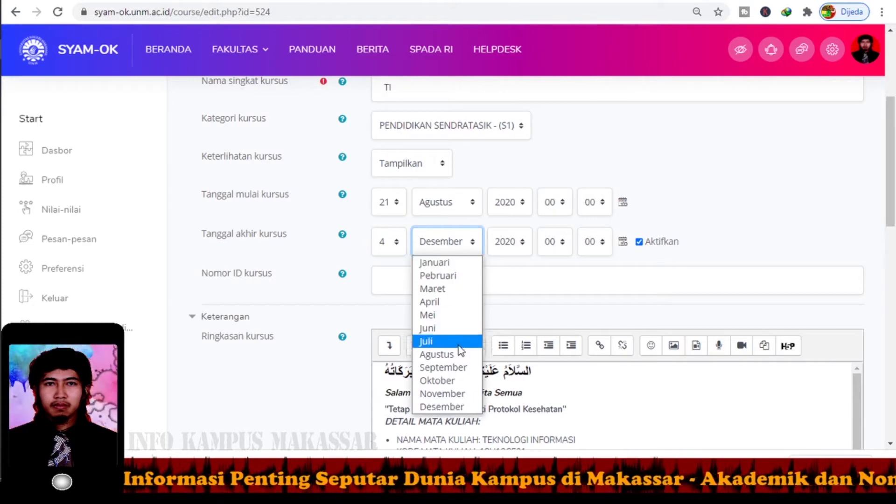
pyautogui.click(446, 407)
pyautogui.click(508, 250)
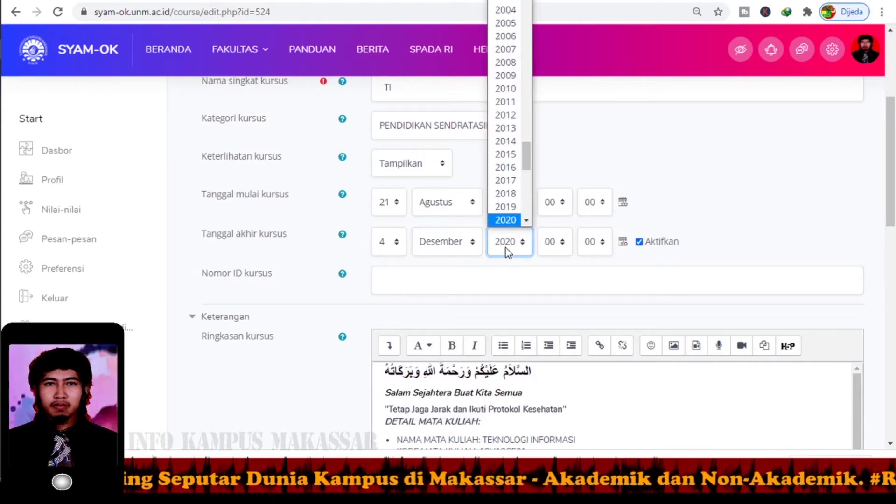
pyautogui.click(509, 219)
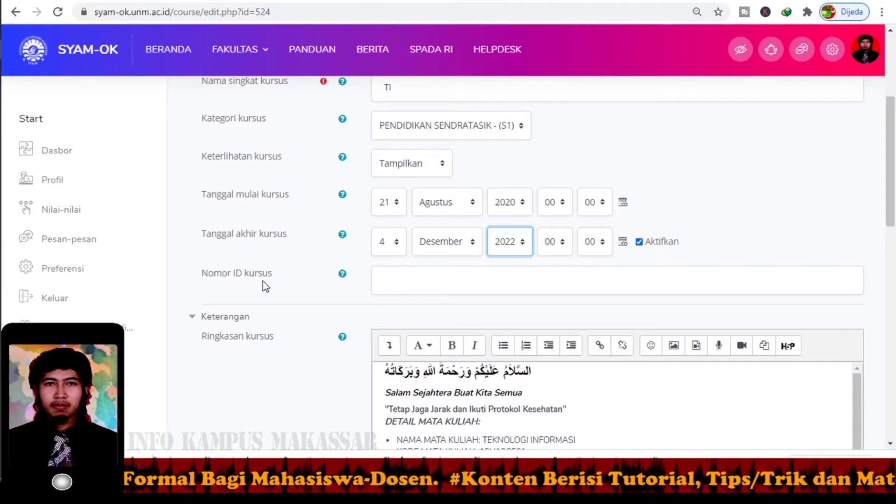
# Step: Leave the course ID number empty and show the full set of formatting tools for the course summary
pyautogui.click(402, 285)
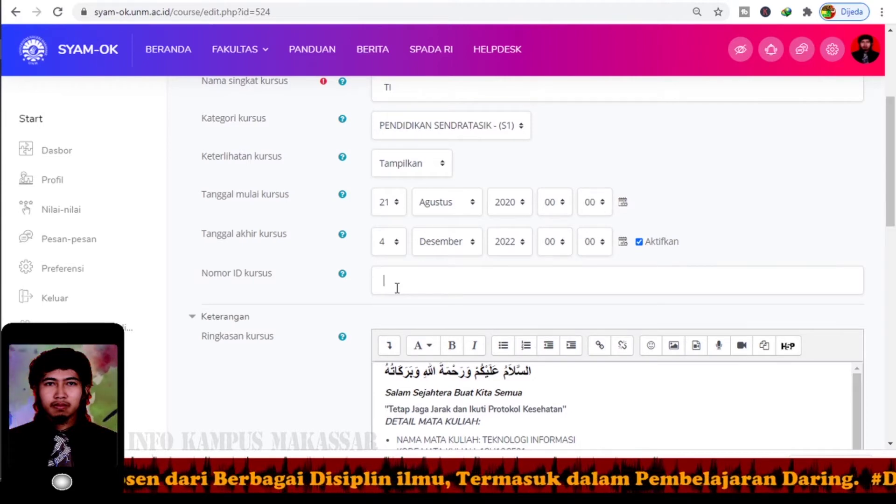
pyautogui.scroll(-5, 397, 288)
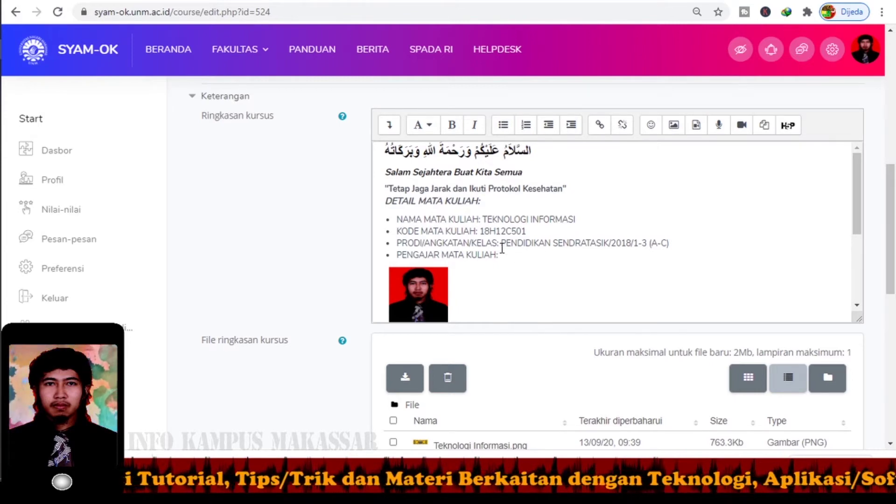
pyautogui.click(387, 125)
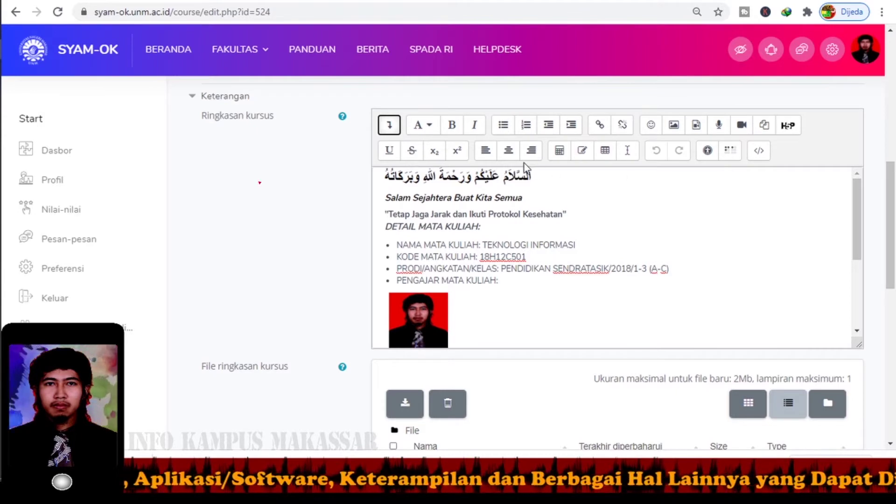
# Step: Try the Bagian atas (sedang) style on "Salam Sejahtera Buat Kita Semua" in the course summary, and set the line to Bagian atas (kecil)
pyautogui.click(429, 128)
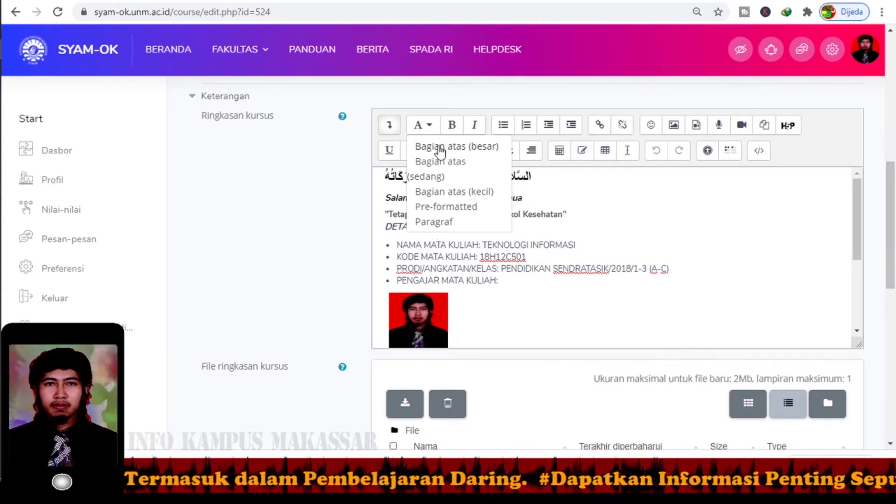
pyautogui.moveTo(522, 198); pyautogui.dragTo(374, 199)
pyautogui.click(424, 127)
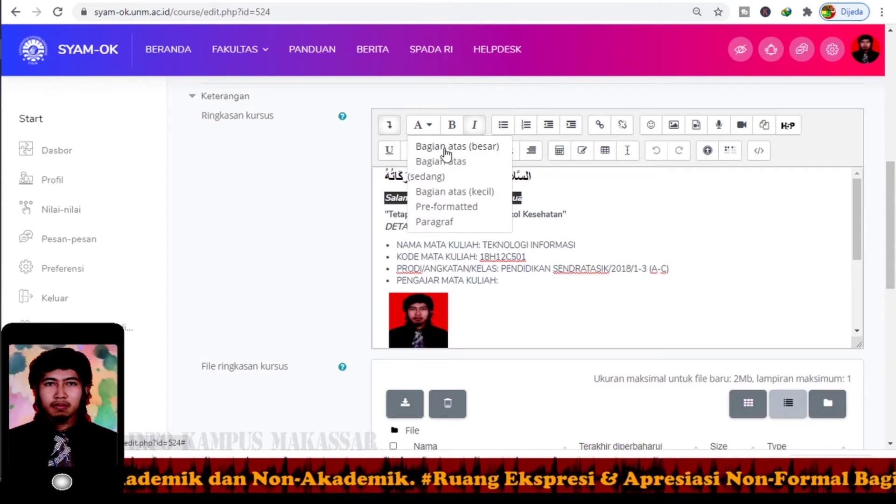
pyautogui.click(442, 159)
pyautogui.click(432, 128)
pyautogui.click(436, 164)
pyautogui.click(424, 127)
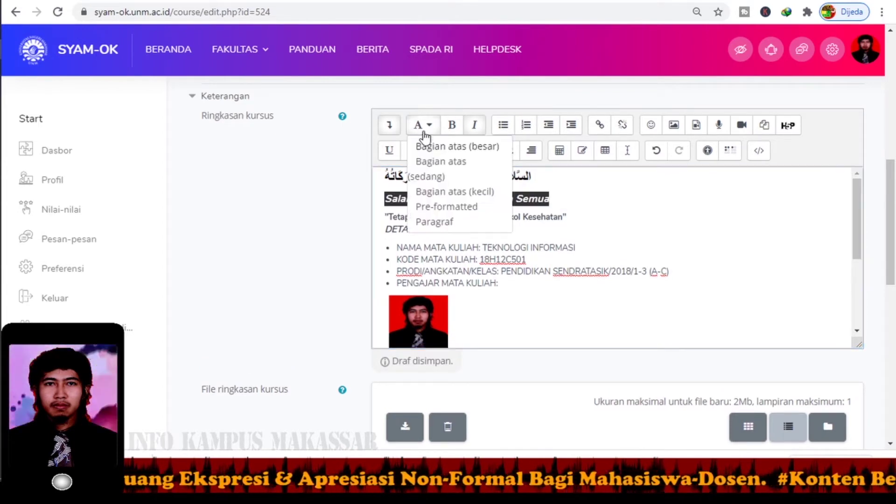
pyautogui.click(445, 193)
pyautogui.click(453, 197)
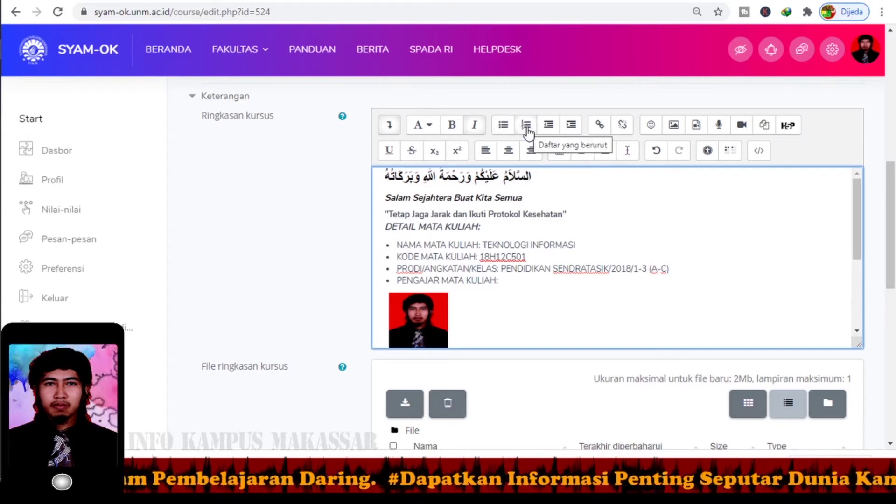
# Step: Try indenting the NAMA MATA KULIAH line in the course summary, and outdent it again
pyautogui.click(400, 244)
pyautogui.click(571, 124)
pyautogui.click(551, 127)
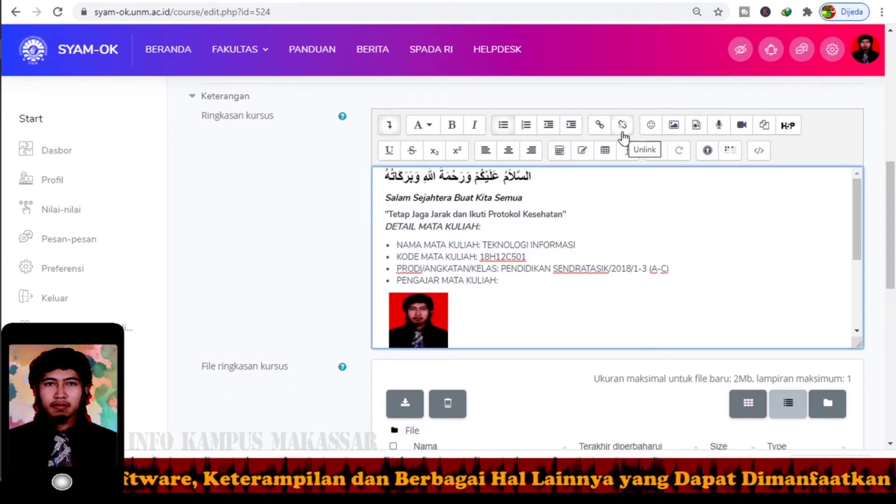
# Step: Browse the food and object categories of the emoji picker for the course summary, and close it without inserting anything
pyautogui.click(652, 125)
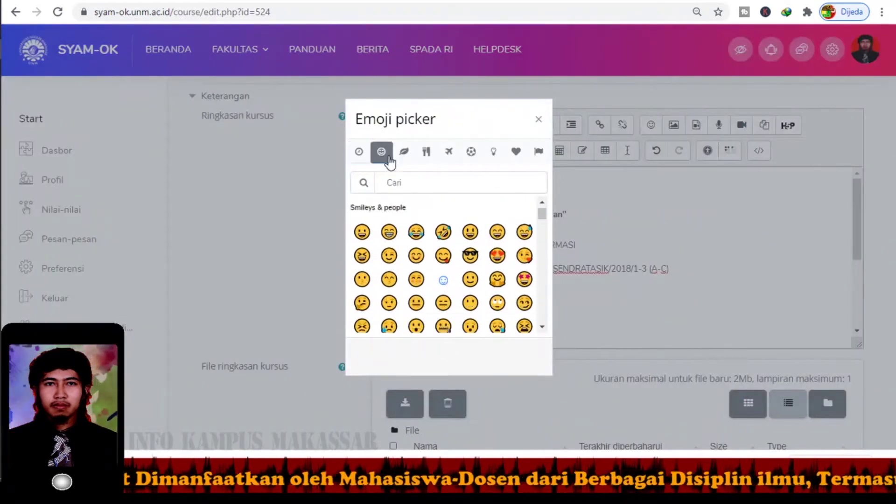
pyautogui.click(426, 151)
pyautogui.click(494, 152)
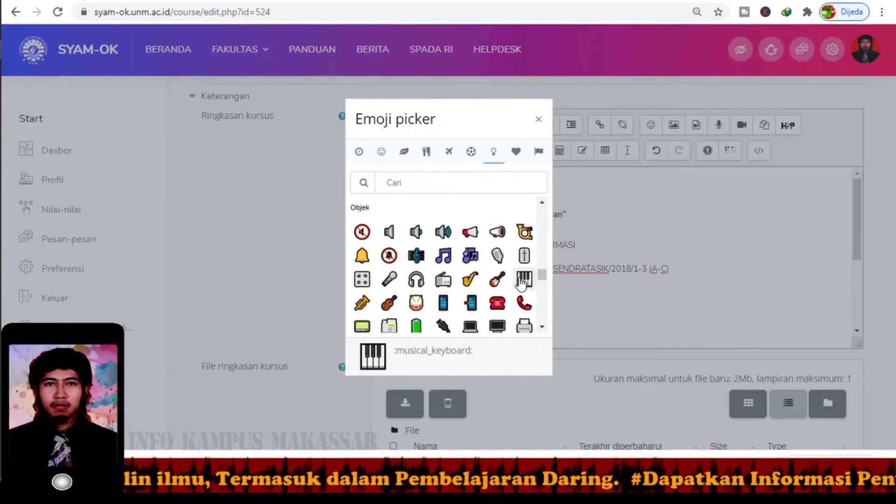
pyautogui.click(538, 119)
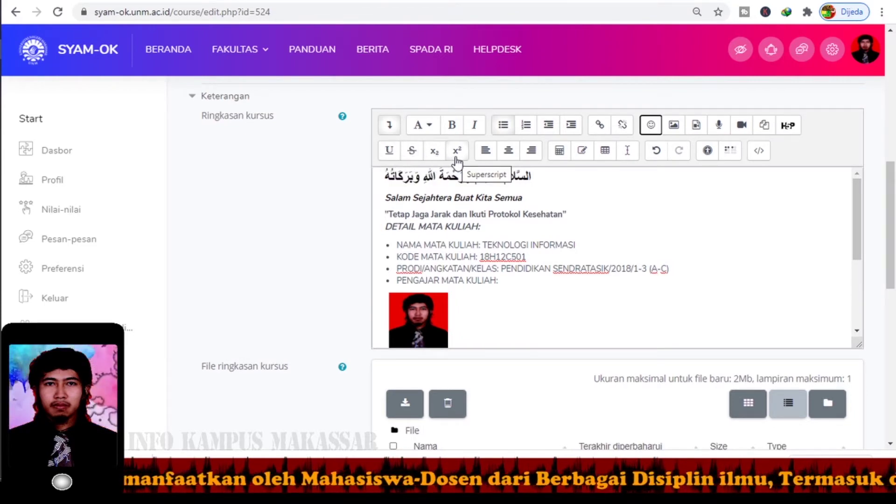
# Step: Try centre and right alignment on the DETAIL MATA KULIAH line, and return it to left alignment
pyautogui.click(385, 227)
pyautogui.click(516, 156)
pyautogui.click(531, 151)
pyautogui.click(486, 150)
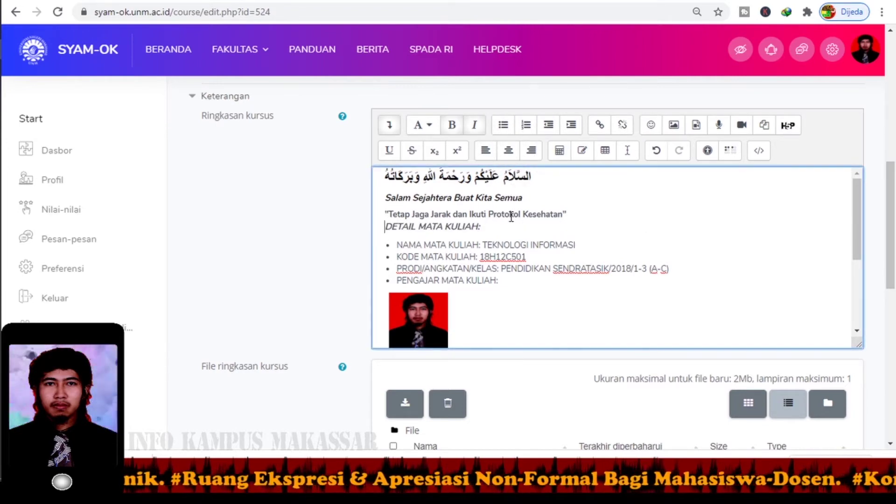
# Step: Review the opening greeting lines and the DETAIL MATA KULIAH list in the course summary
pyautogui.click(383, 198)
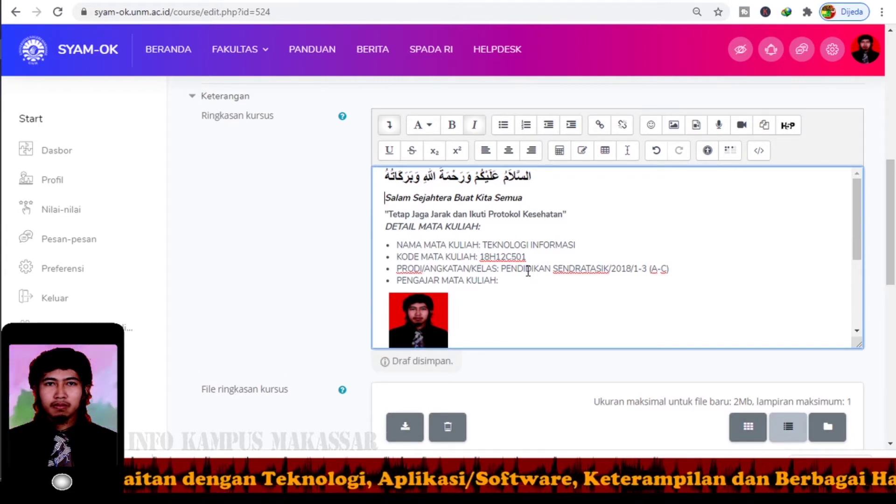
pyautogui.moveTo(538, 179); pyautogui.dragTo(377, 187)
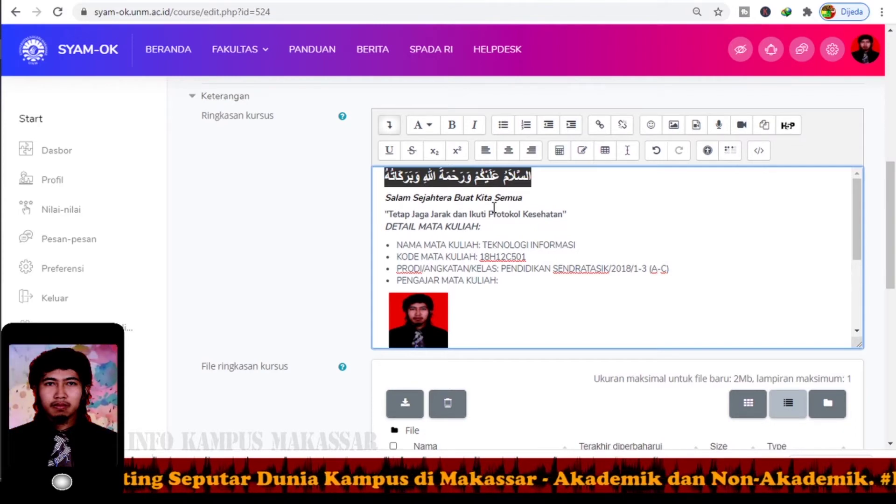
pyautogui.click(532, 200)
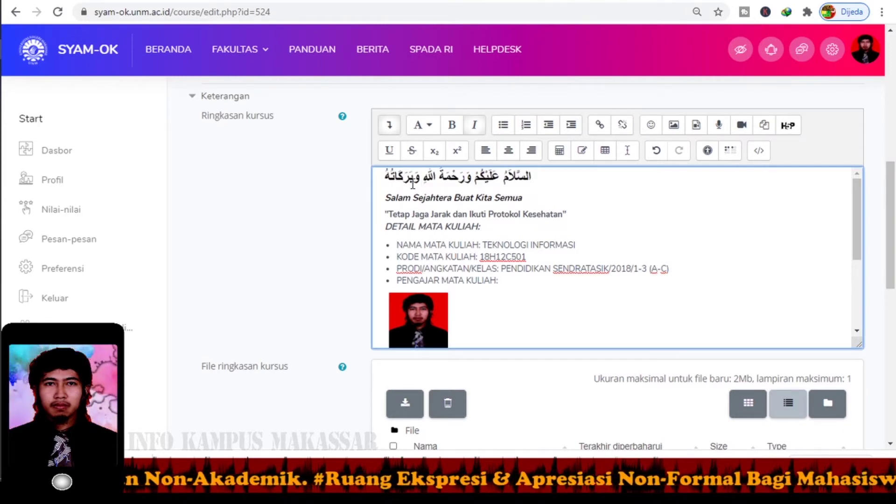
pyautogui.moveTo(382, 178); pyautogui.dragTo(579, 213)
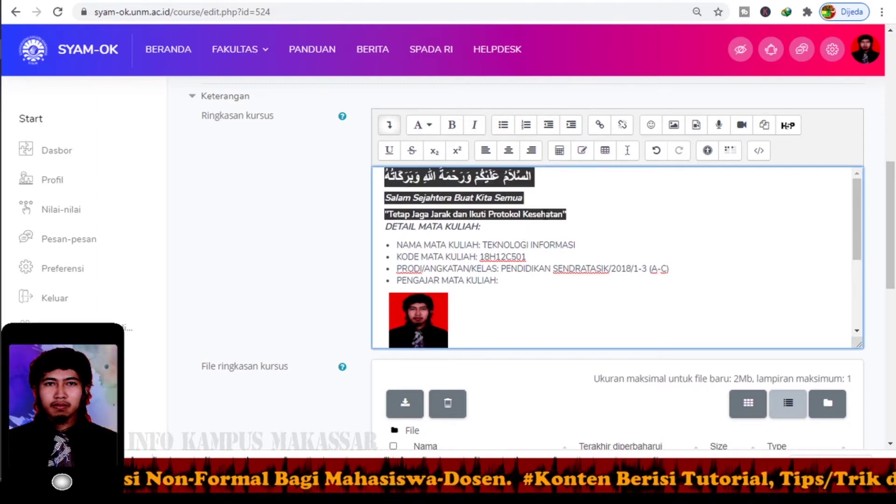
pyautogui.click(532, 208)
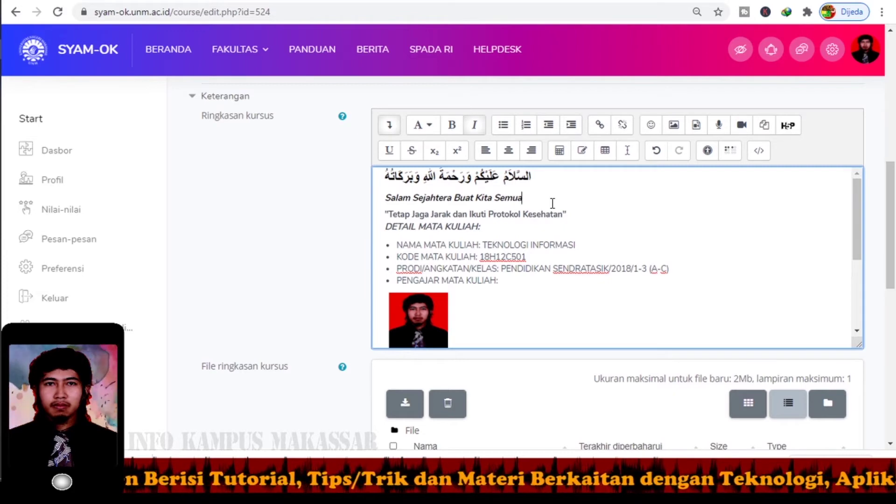
pyautogui.press('Right')
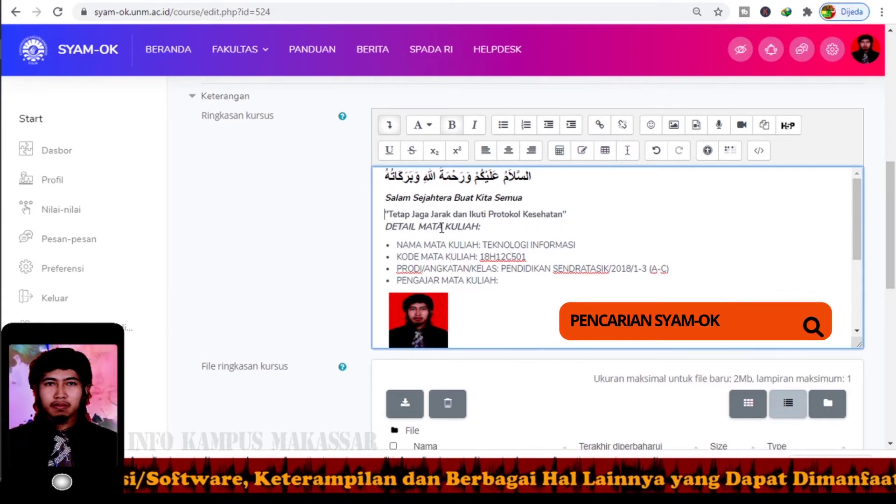
pyautogui.click(387, 229)
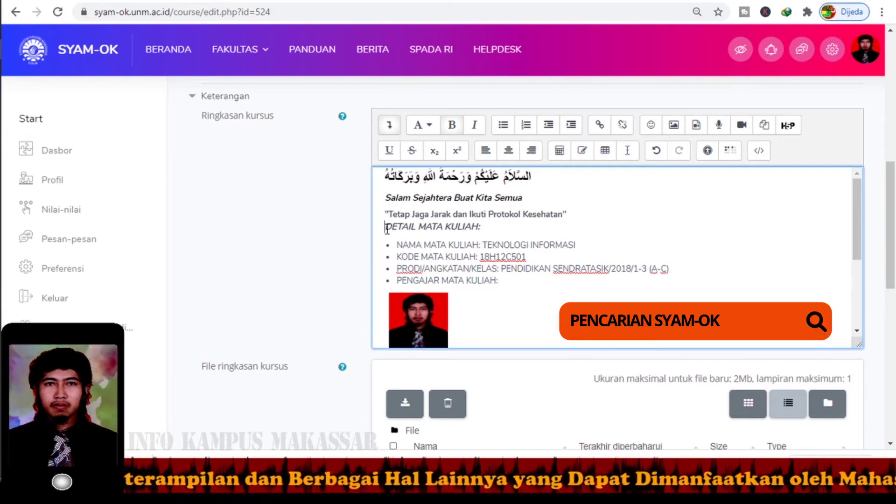
pyautogui.moveTo(386, 228); pyautogui.dragTo(527, 278)
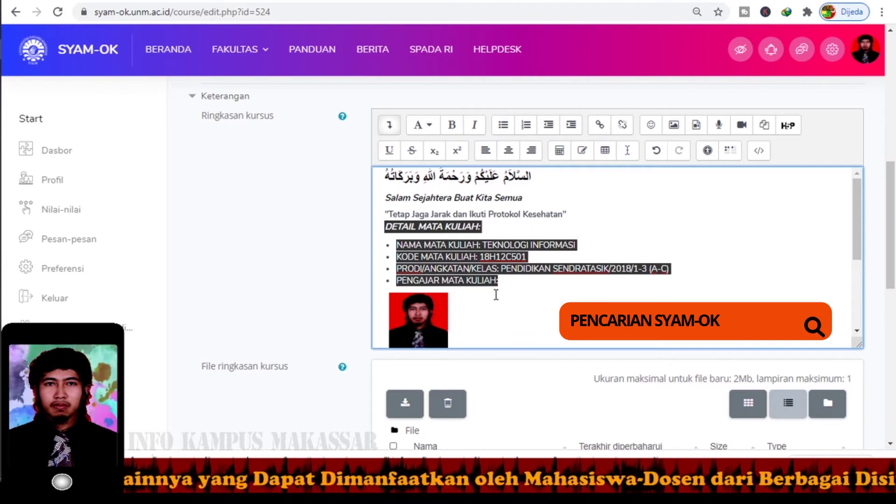
pyautogui.scroll(-1, 499, 292)
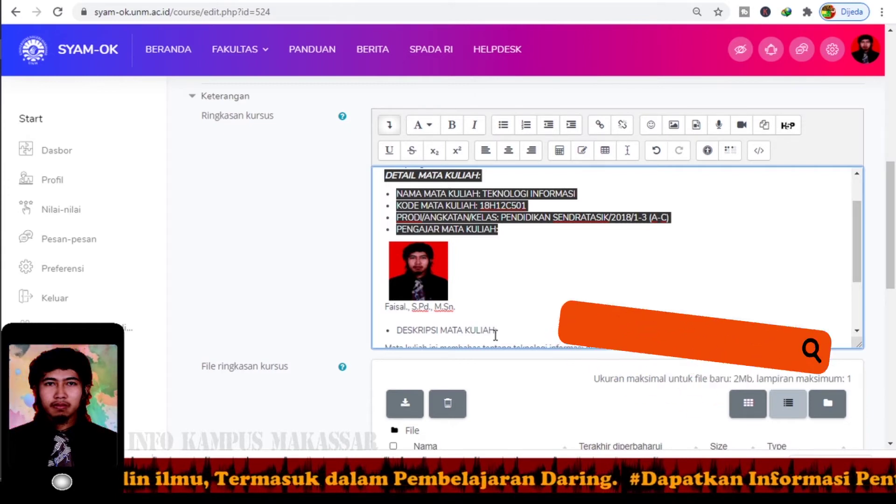
# Step: Examine the course name, course code, study programme, intake year and class entries in the DETAIL MATA KULIAH list
pyautogui.click(487, 196)
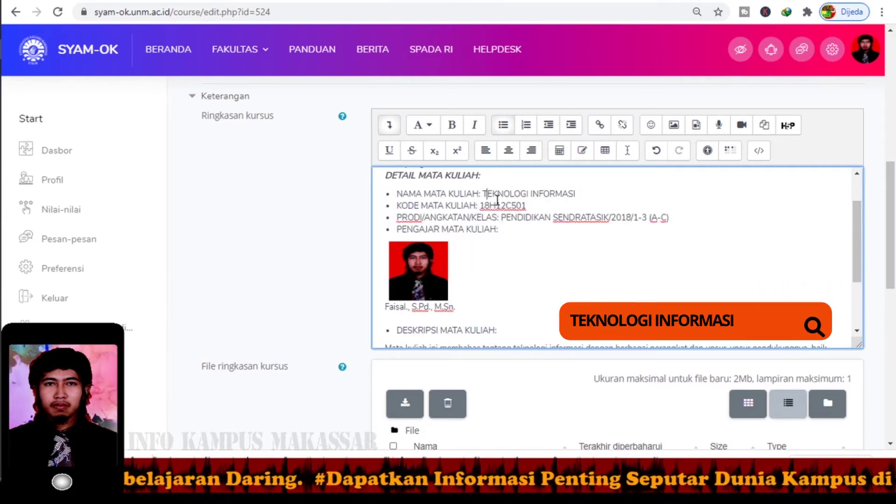
pyautogui.moveTo(578, 194); pyautogui.dragTo(481, 194)
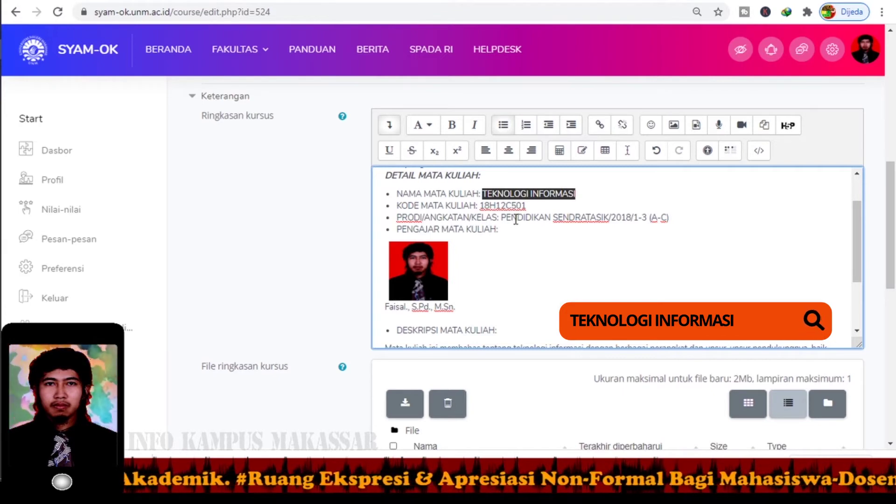
pyautogui.click(530, 205)
pyautogui.moveTo(530, 205); pyautogui.dragTo(479, 205)
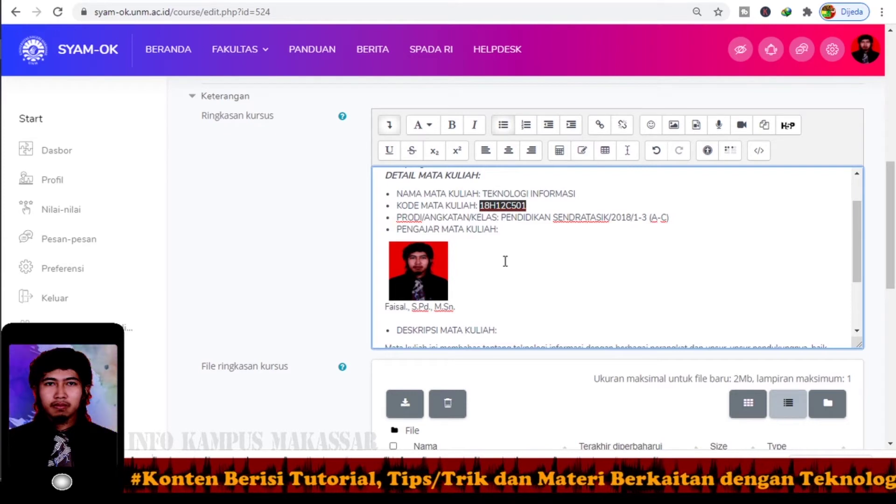
pyautogui.click(572, 219)
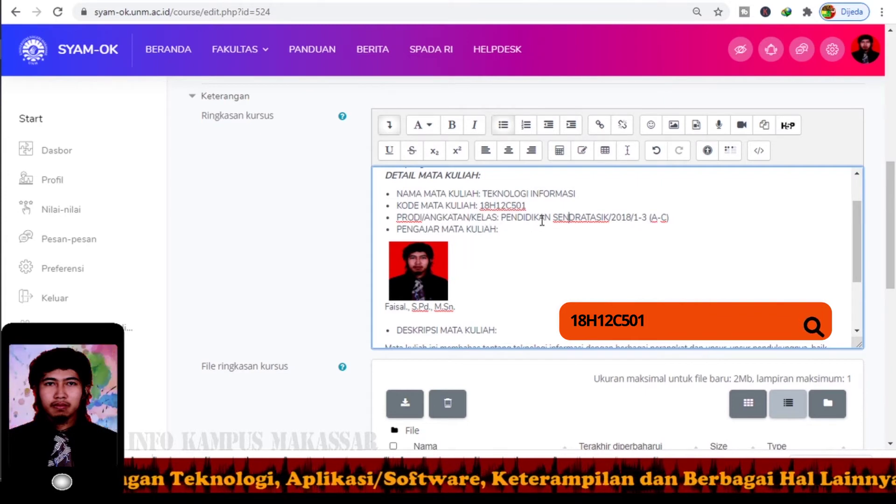
pyautogui.moveTo(553, 217); pyautogui.dragTo(610, 217)
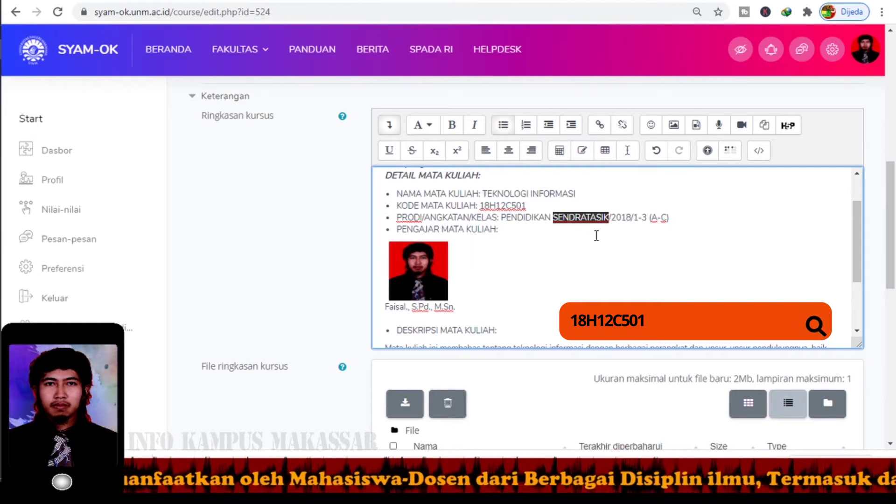
pyautogui.moveTo(613, 218); pyautogui.dragTo(632, 218)
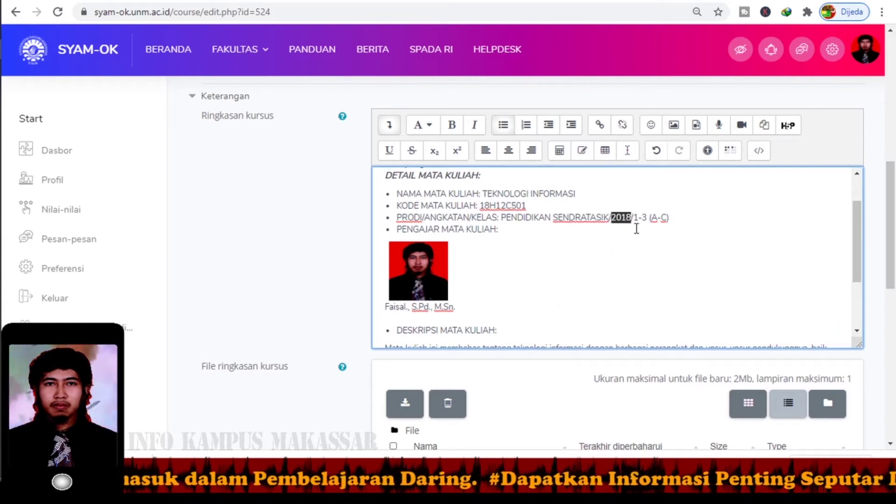
pyautogui.moveTo(634, 218); pyautogui.dragTo(670, 218)
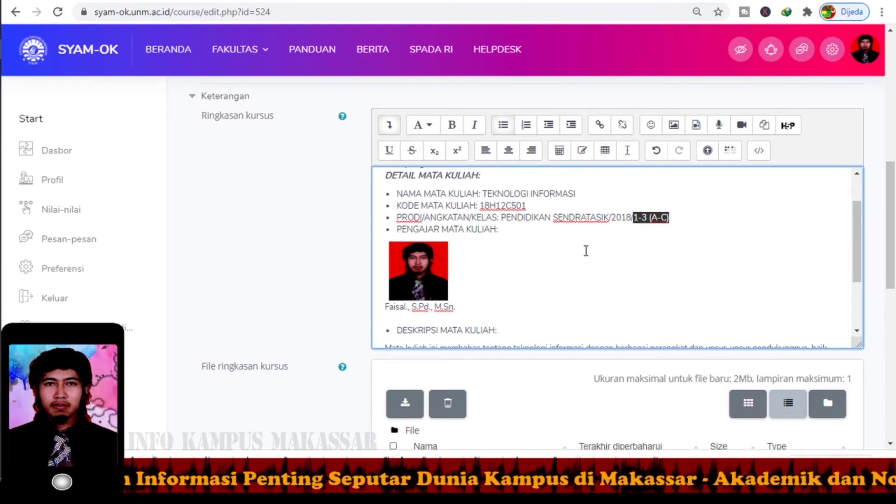
pyautogui.moveTo(552, 217); pyautogui.dragTo(631, 218)
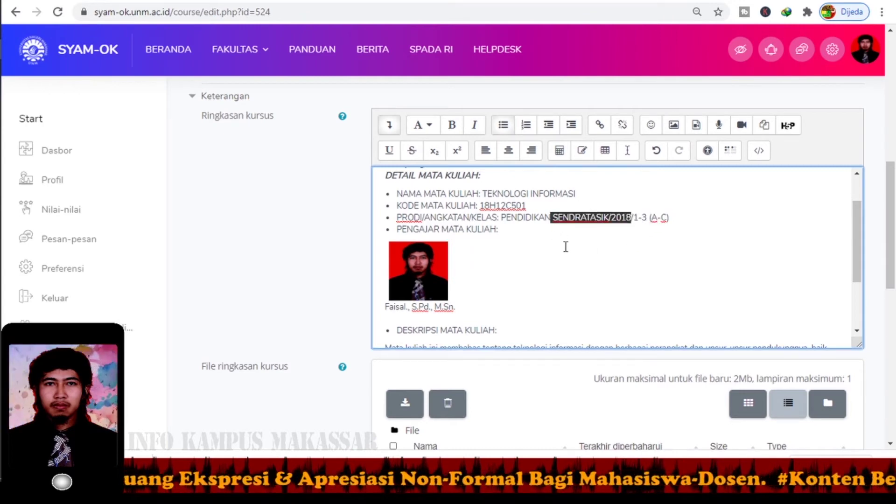
# Step: Open the image properties of the lecturer's photo in the course summary and upload My Foto.jpg with the licence kept at Lainnya
pyautogui.click(545, 230)
pyautogui.scroll(-1, 546, 243)
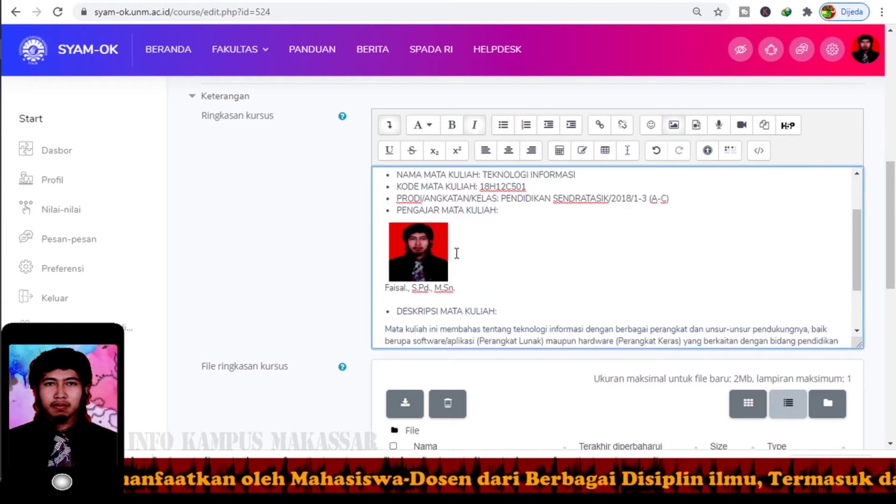
pyautogui.click(677, 129)
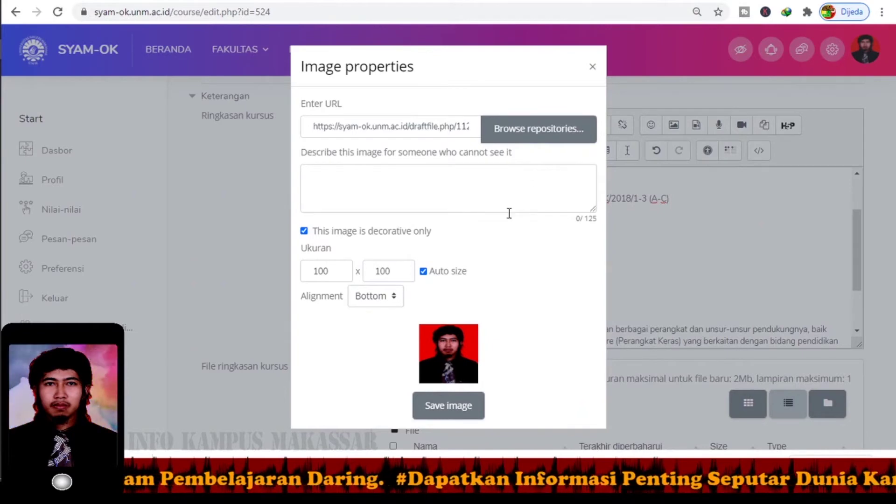
pyautogui.click(521, 138)
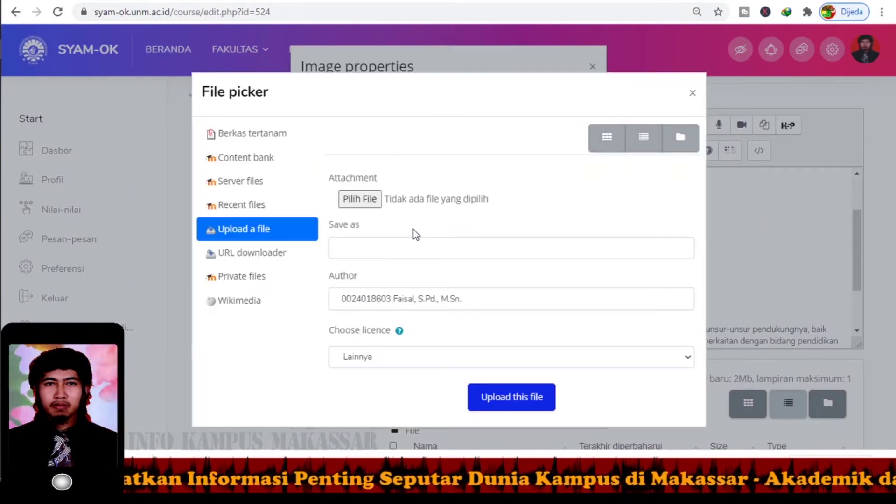
pyautogui.click(368, 198)
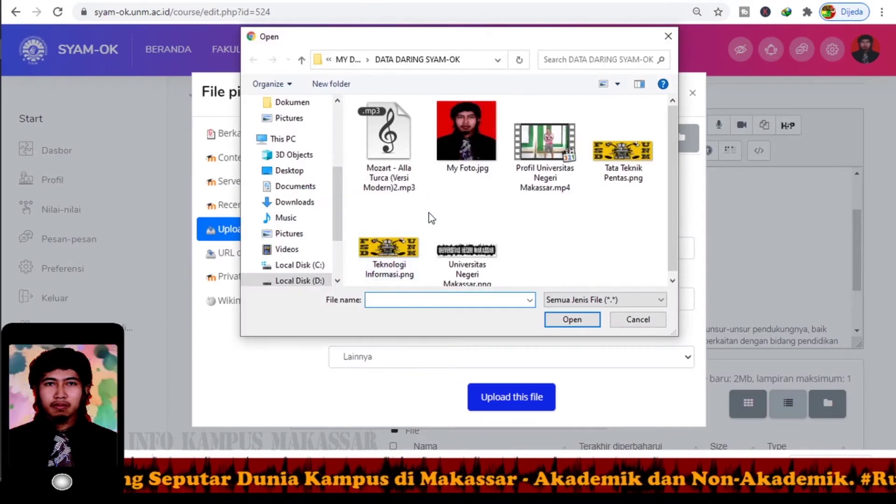
pyautogui.click(476, 139)
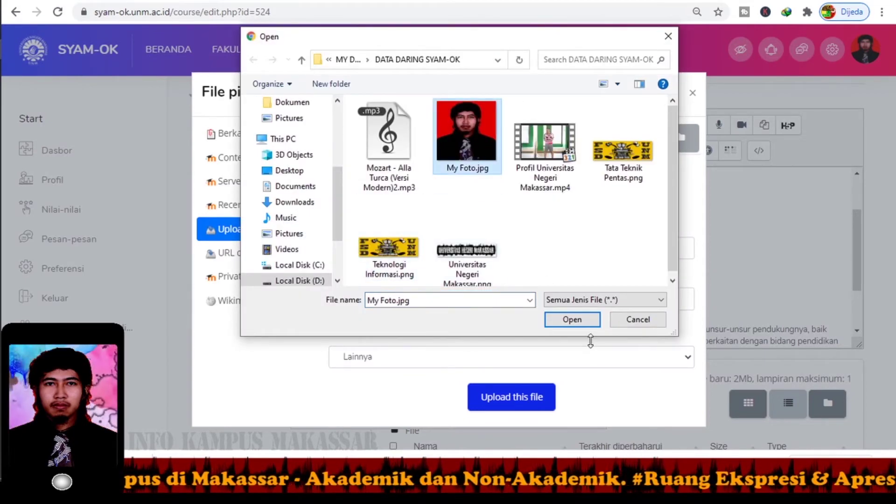
pyautogui.click(572, 320)
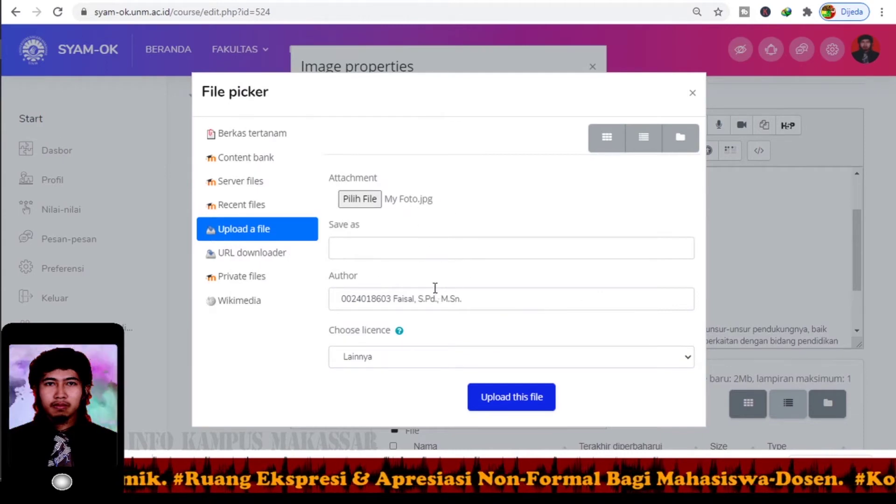
pyautogui.click(686, 360)
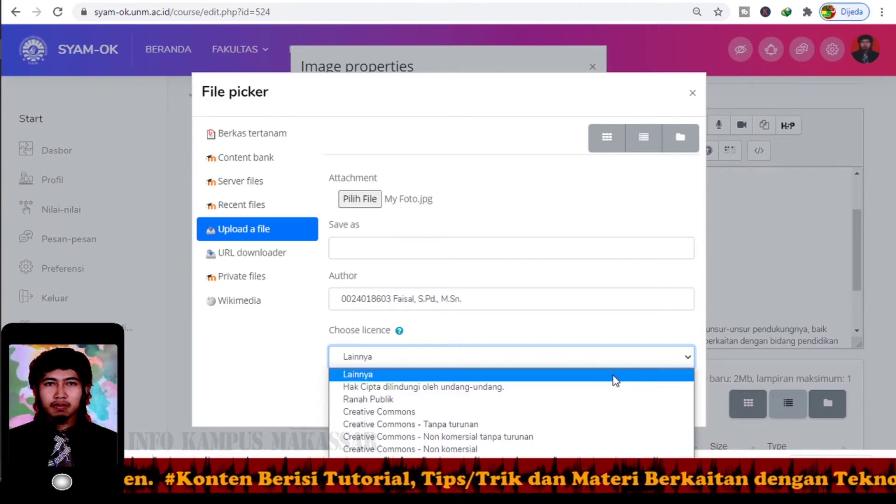
pyautogui.click(600, 333)
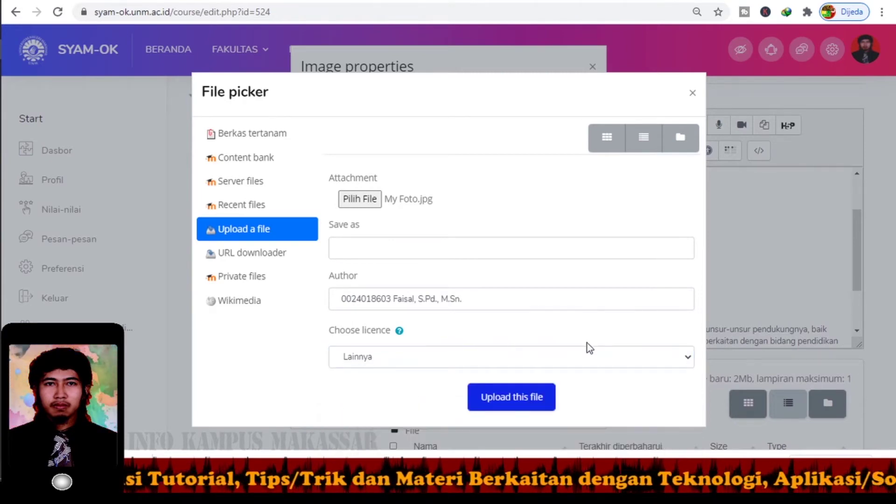
pyautogui.click(515, 399)
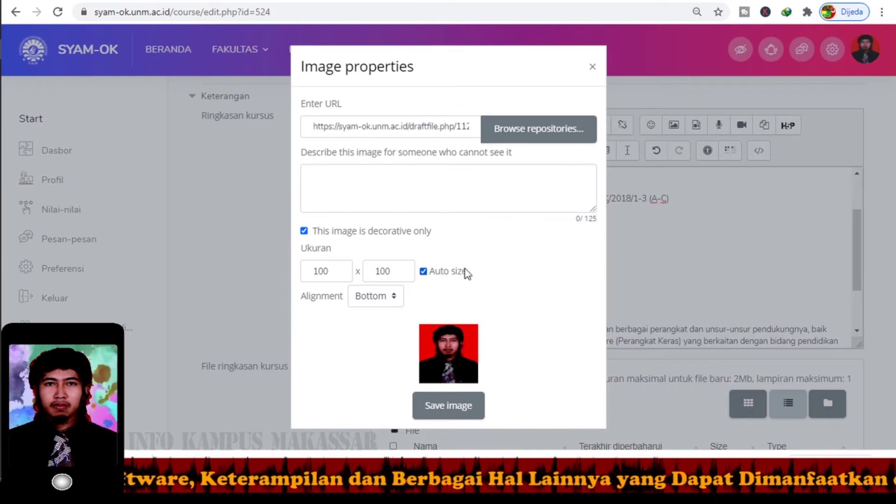
# Step: Try a width of 80 for the lecturer's photo, and set its size to 120 x 120 with Auto size on
pyautogui.moveTo(330, 272); pyautogui.dragTo(270, 278)
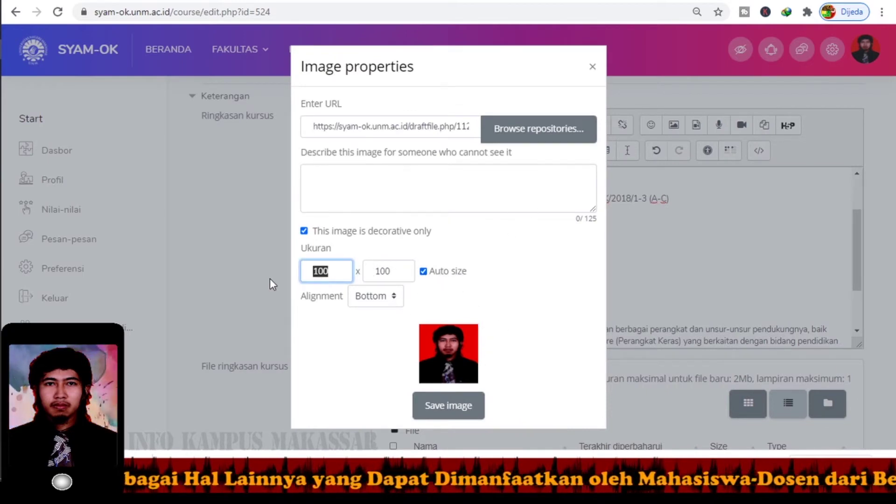
pyautogui.write('80')
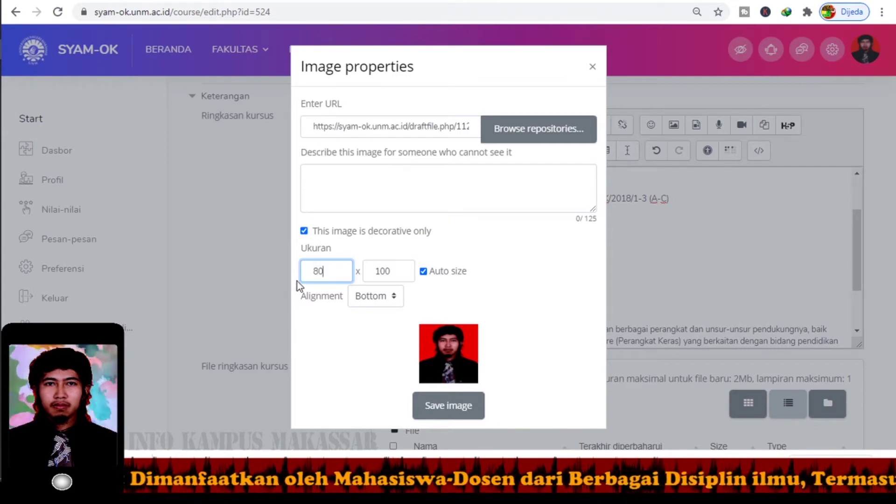
pyautogui.click(298, 281)
pyautogui.moveTo(330, 282); pyautogui.dragTo(304, 270)
pyautogui.write('1')
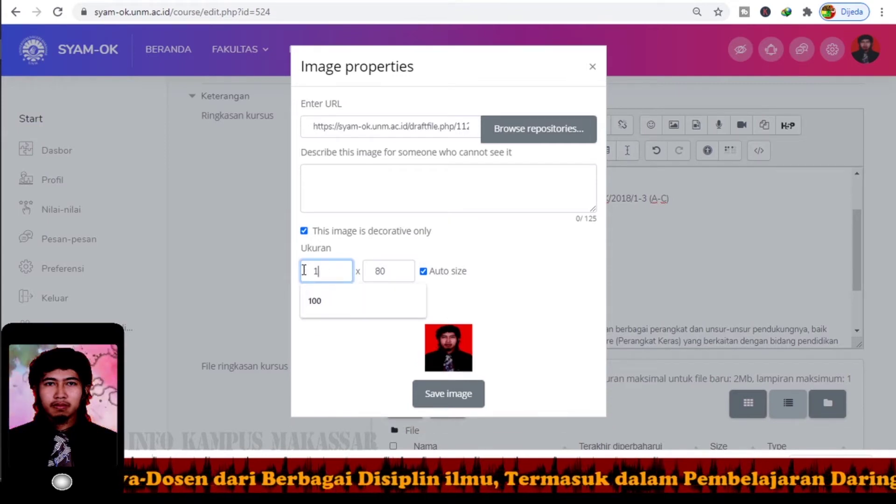
pyautogui.write('20')
pyautogui.click(337, 326)
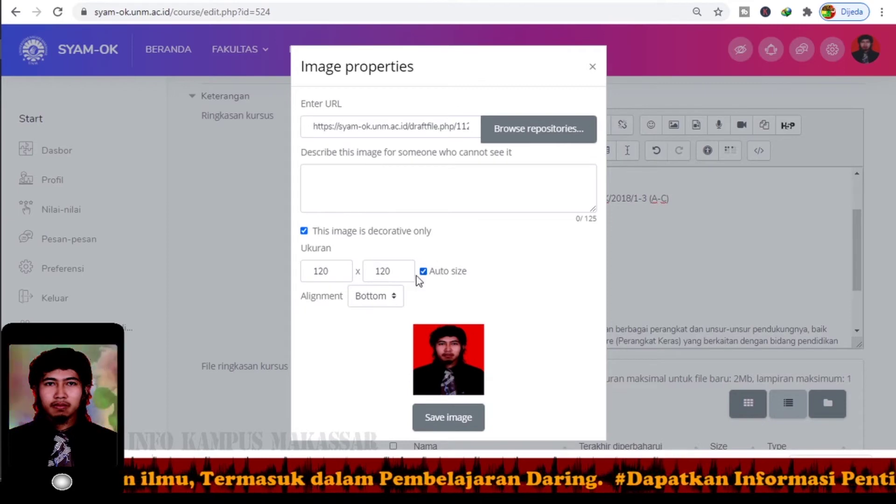
# Step: Set the lecturer's photo alignment to Left and save the image in the course summary
pyautogui.click(389, 297)
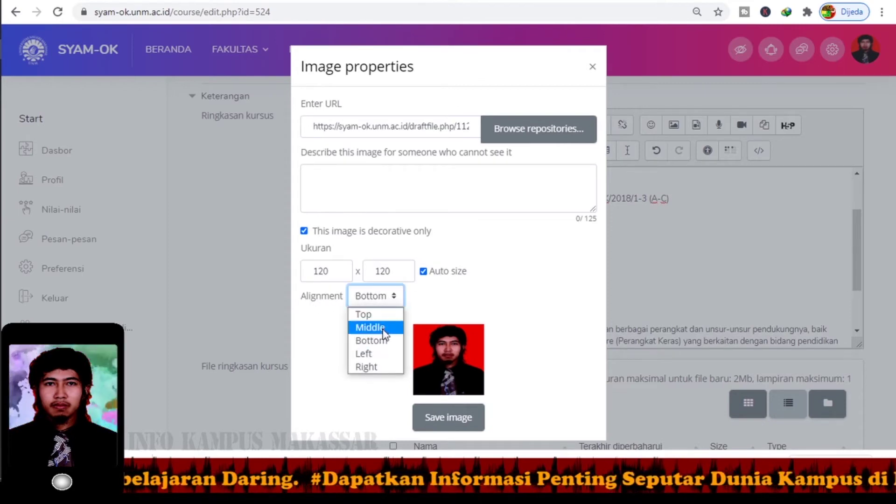
pyautogui.click(372, 355)
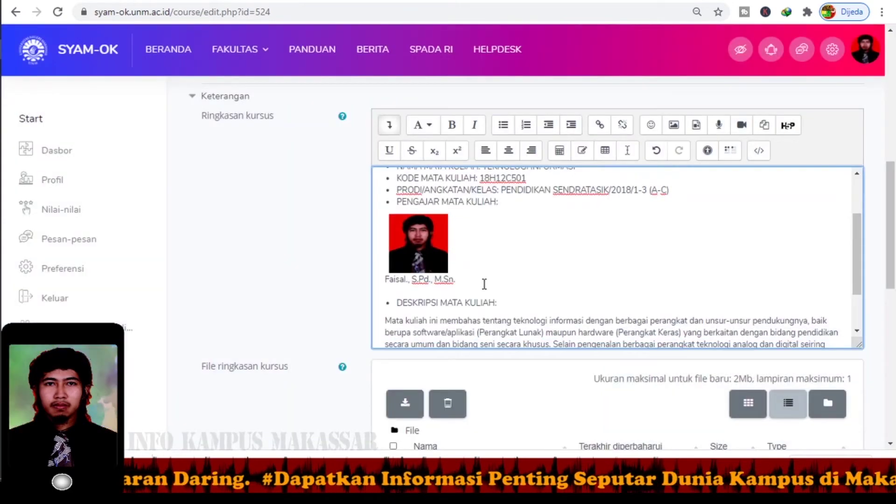
pyautogui.click(449, 417)
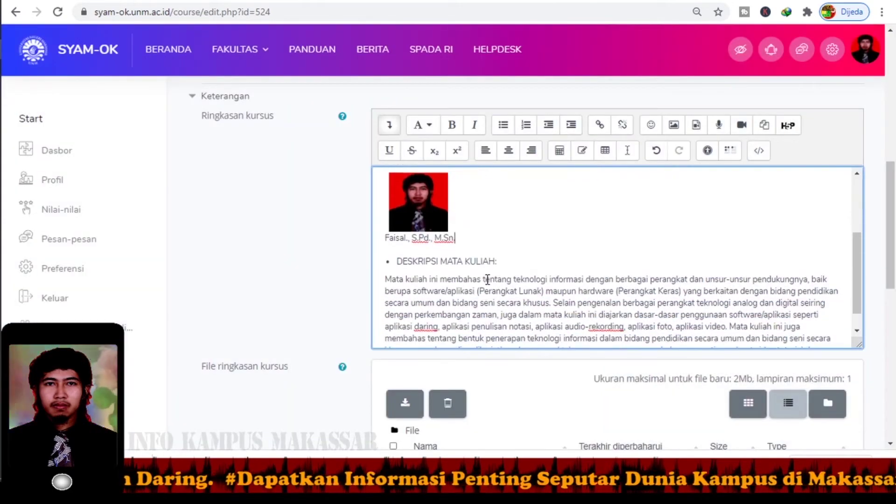
# Step: Review the DESKRIPSI MATA KULIAH heading and its description paragraph in the course summary
pyautogui.scroll(-1, 488, 279)
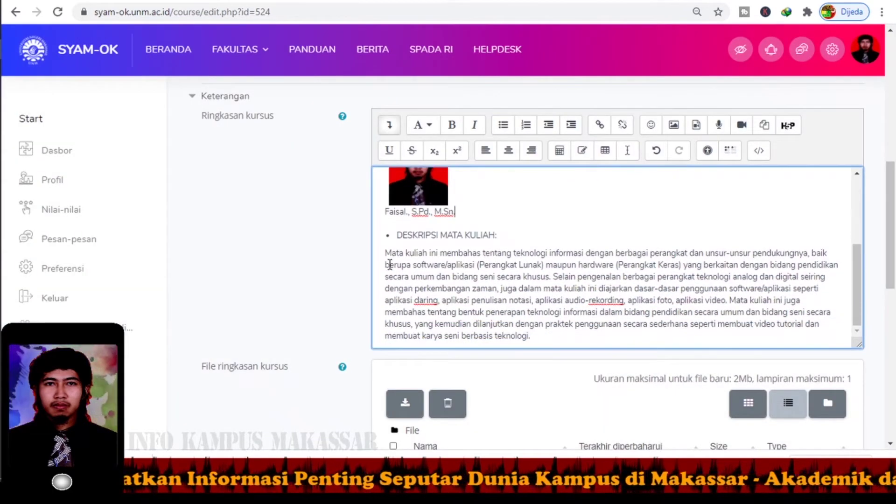
pyautogui.moveTo(393, 235); pyautogui.dragTo(484, 232)
pyautogui.press('Up')
pyautogui.tripleClick(518, 233)
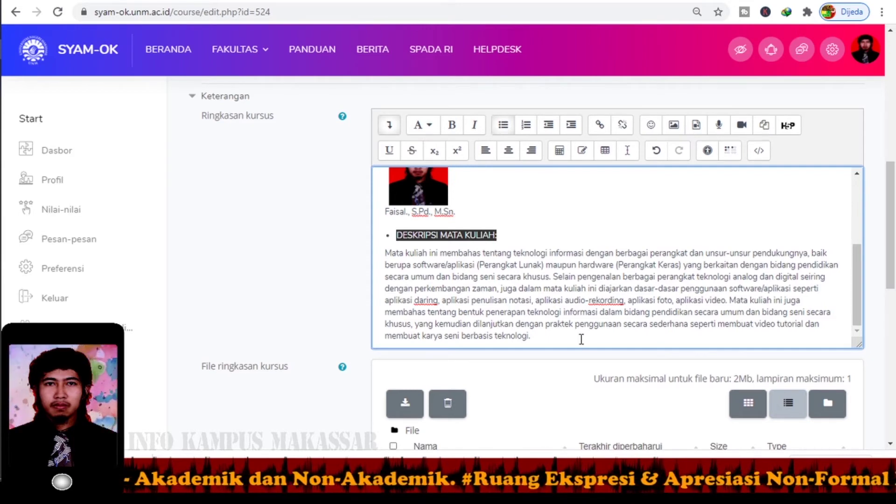
# Step: Delete the existing Teknologi Informasi.png from File ringkasan kursus and confirm the deletion
pyautogui.scroll(-2, 215, 367)
pyautogui.scroll(-5, 215, 362)
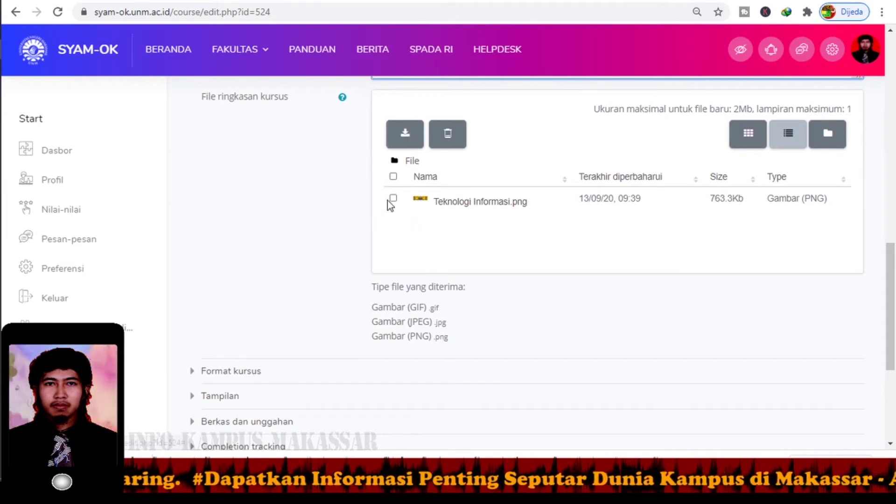
pyautogui.click(394, 177)
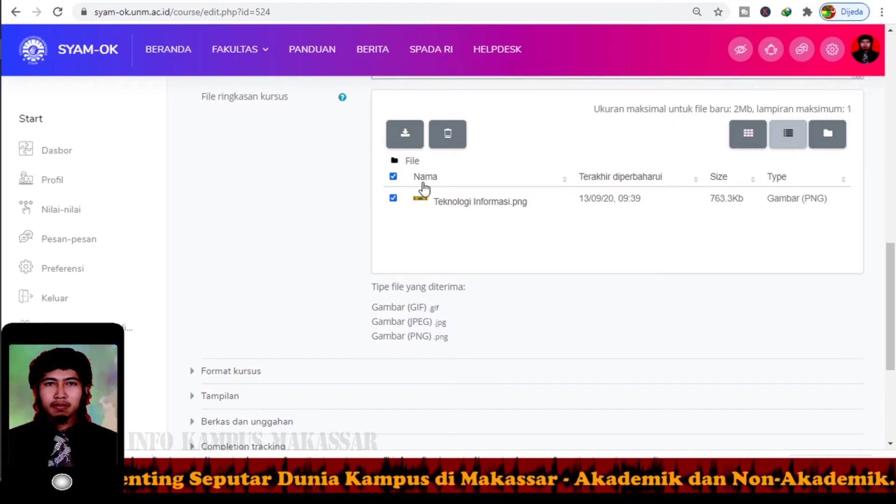
pyautogui.click(444, 148)
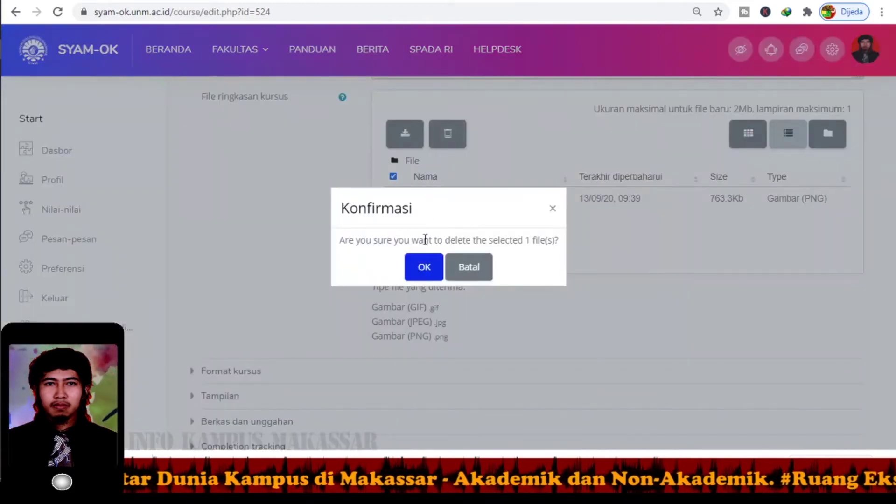
pyautogui.click(422, 266)
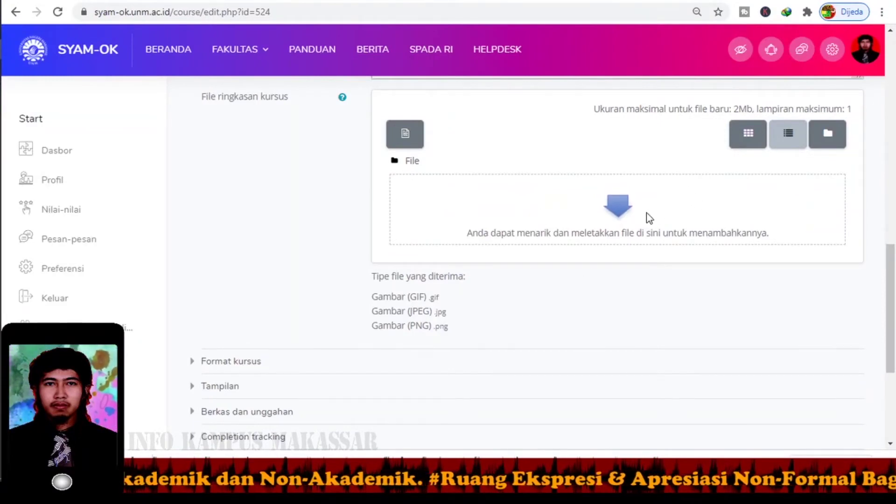
# Step: Upload Teknologi Informasi.png from the DATA DARING SYAM-OK folder to File ringkasan kursus, keeping the licence at Lainnya
pyautogui.click(406, 136)
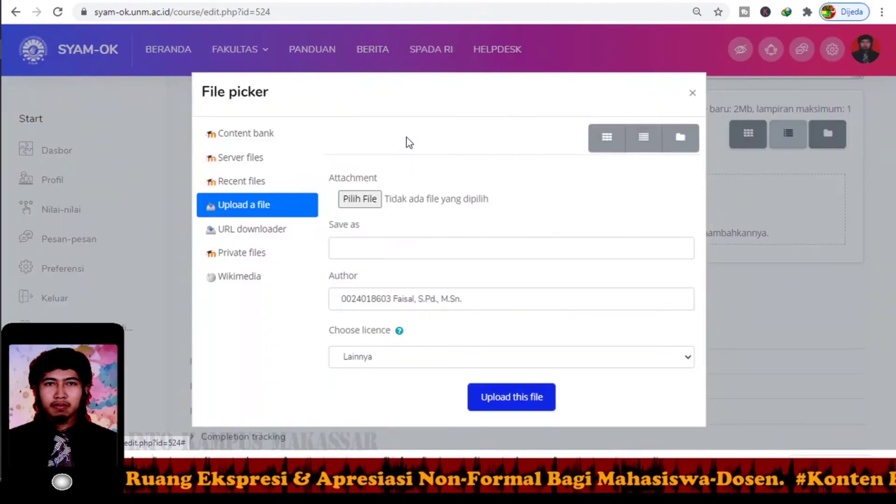
pyautogui.click(363, 201)
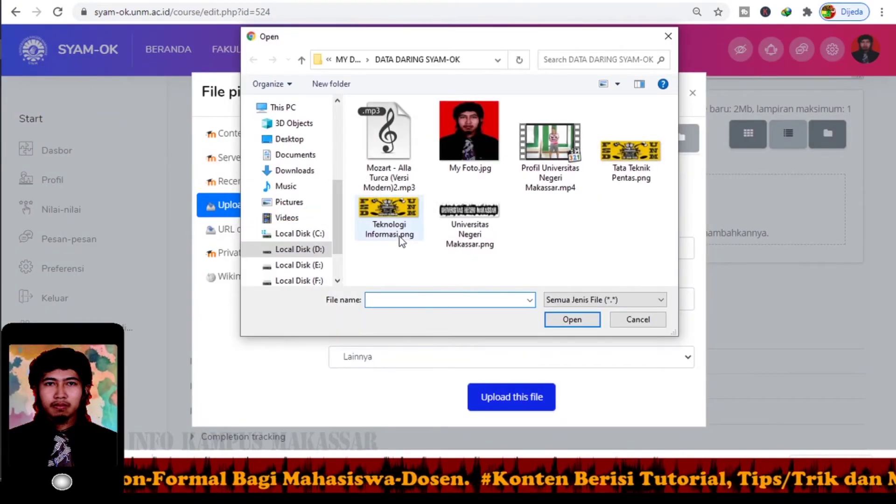
pyautogui.click(409, 221)
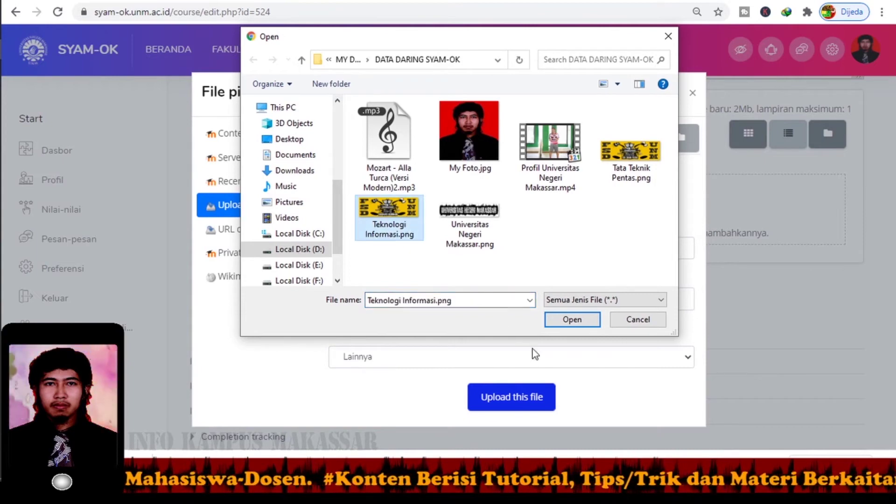
pyautogui.click(573, 320)
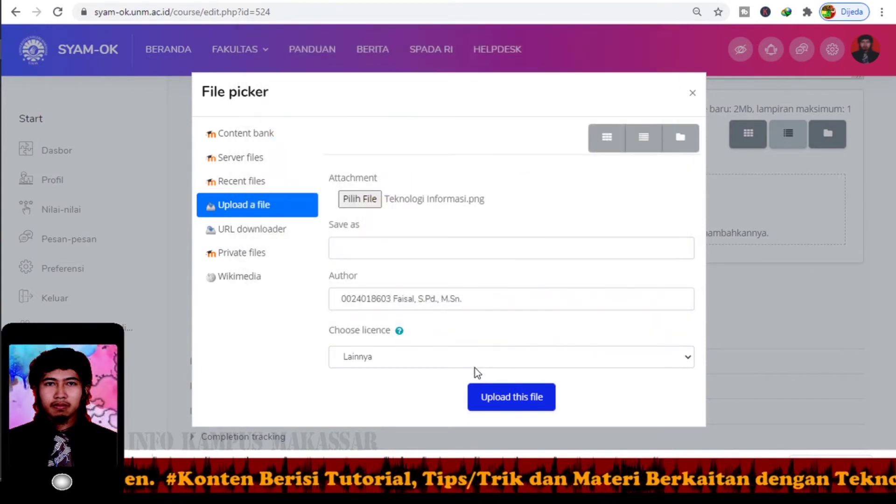
pyautogui.click(690, 359)
pyautogui.click(691, 362)
pyautogui.click(506, 399)
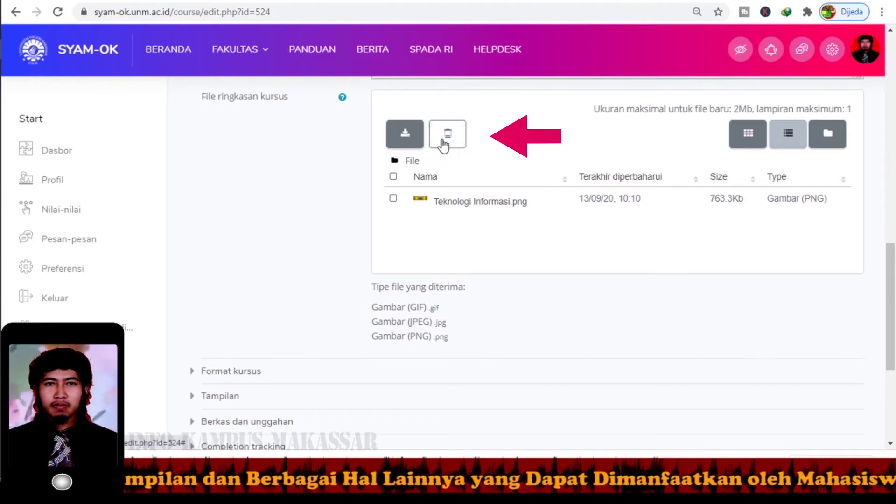
# Step: Select and deselect the uploaded banner file, and compare the icon, list and folder views of File ringkasan kursus
pyautogui.click(393, 198)
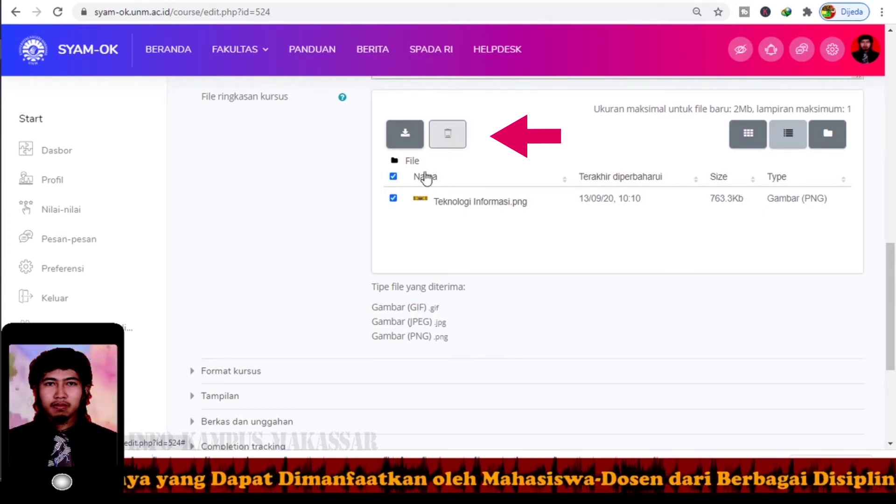
pyautogui.click(394, 198)
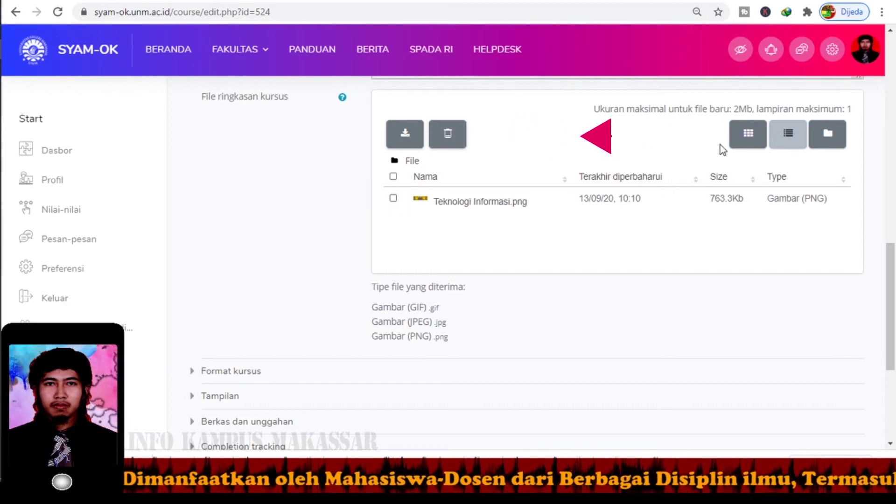
pyautogui.click(748, 143)
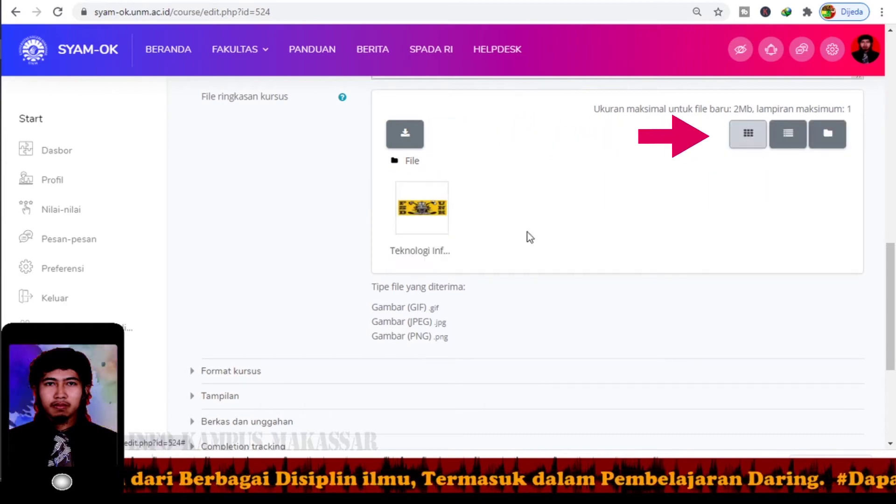
pyautogui.click(779, 144)
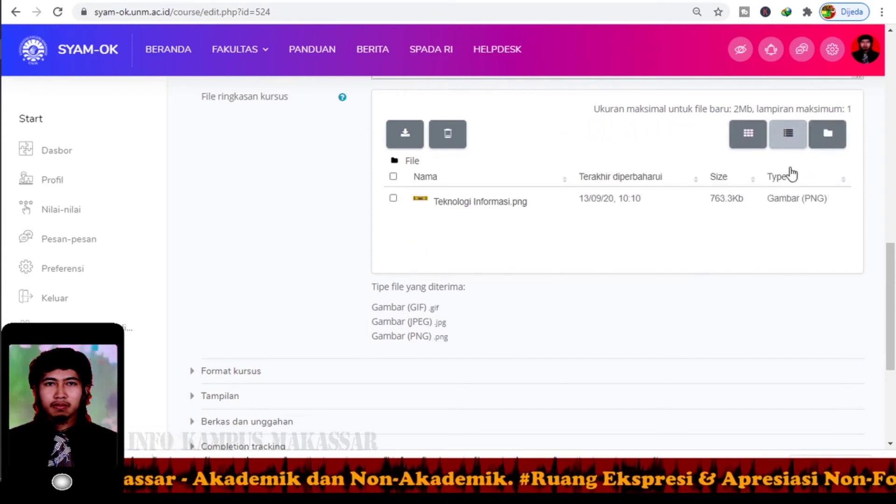
pyautogui.click(828, 134)
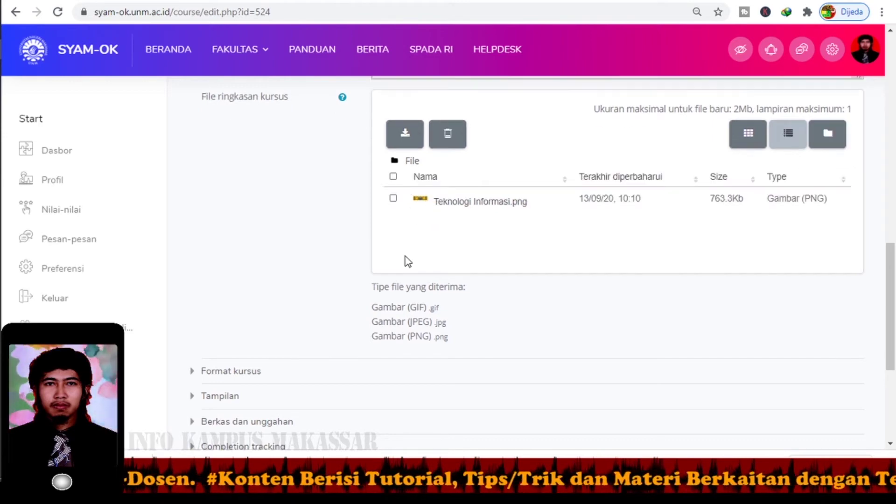
# Step: Expand the Format kursus section and choose format Topik as the course format
pyautogui.scroll(-2, 407, 261)
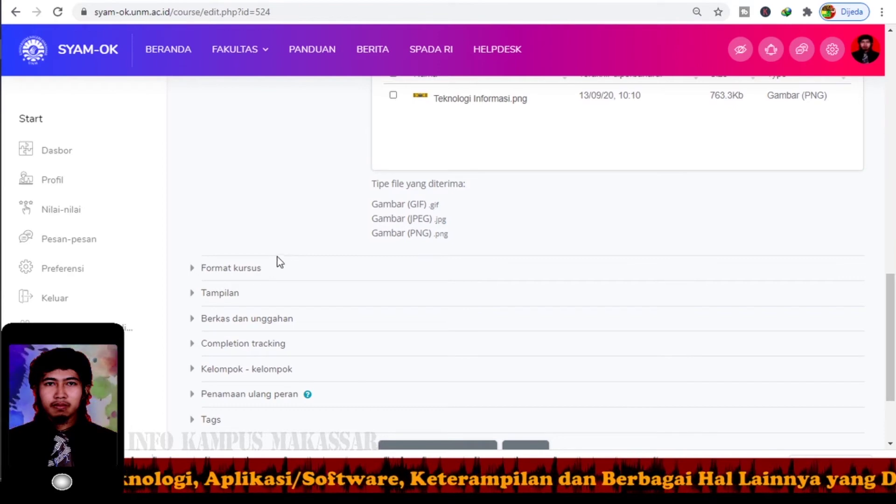
pyautogui.scroll(-3, 257, 252)
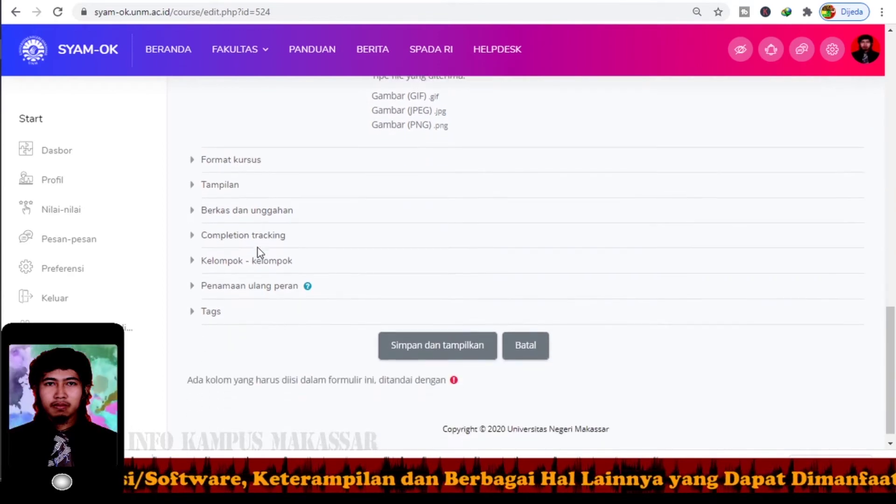
pyautogui.scroll(-1, 236, 177)
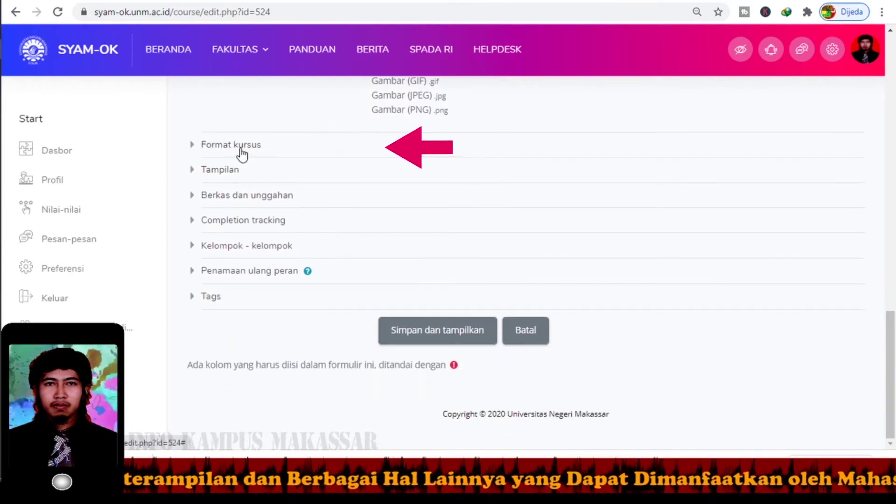
pyautogui.click(241, 154)
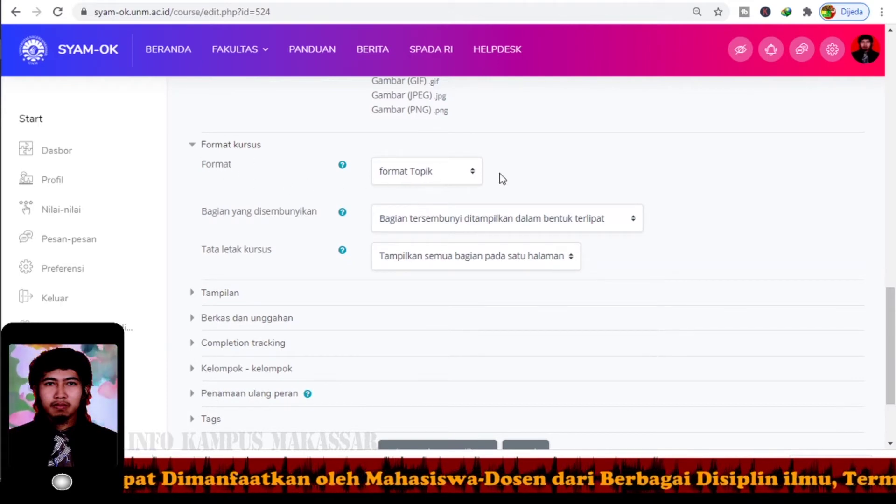
pyautogui.click(467, 175)
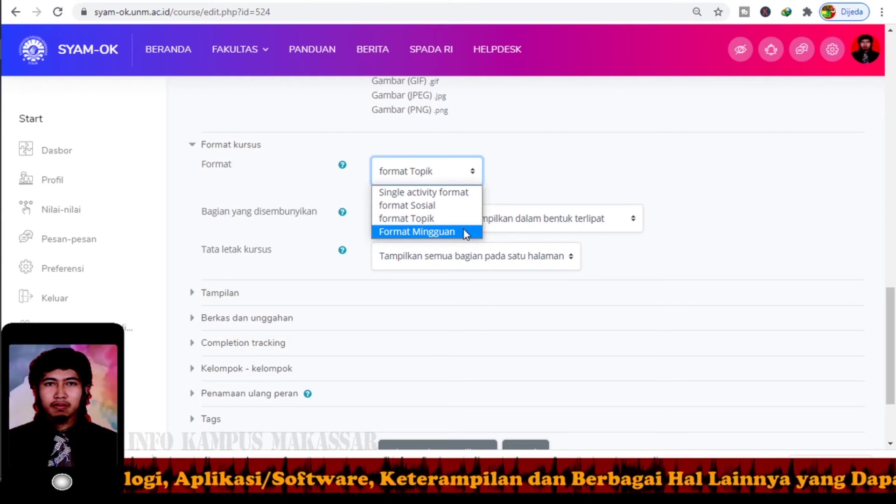
pyautogui.click(450, 220)
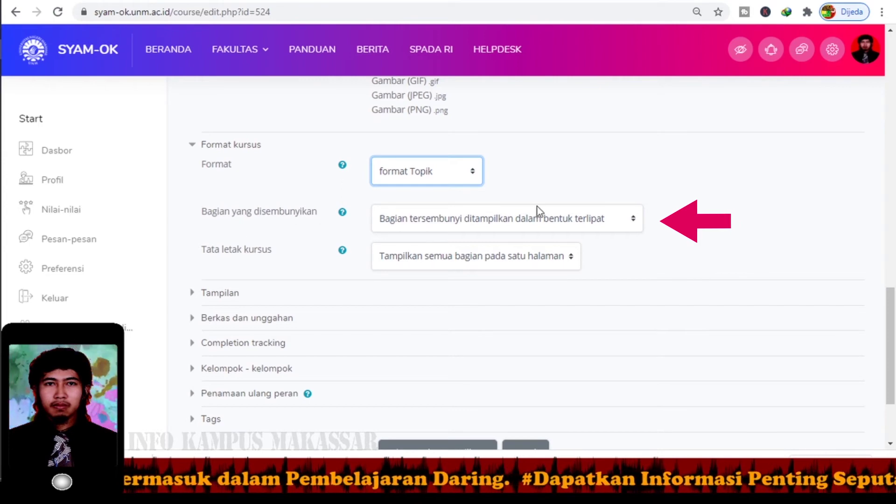
# Step: Choose Bagian tersembunyi ditampilkan dalam bentuk terlipat for hidden sections and Tampilkan semua bagian pada satu halaman for the course layout
pyautogui.click(632, 223)
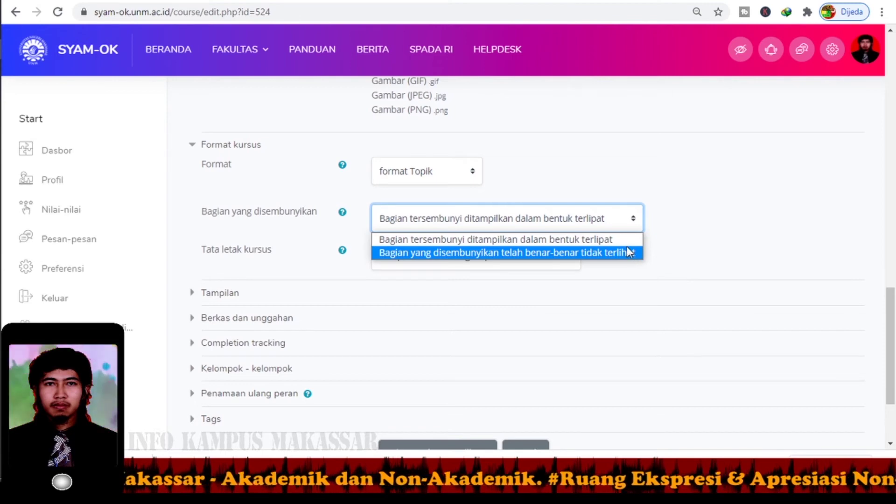
pyautogui.click(626, 242)
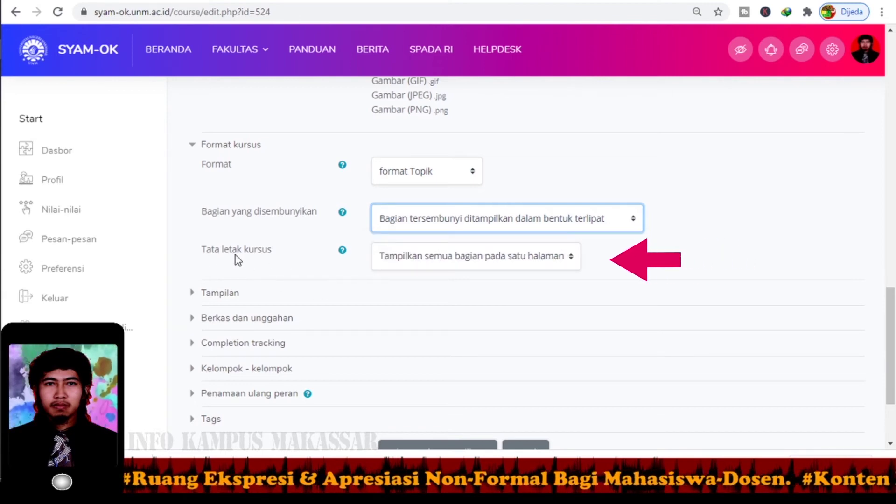
pyautogui.click(563, 262)
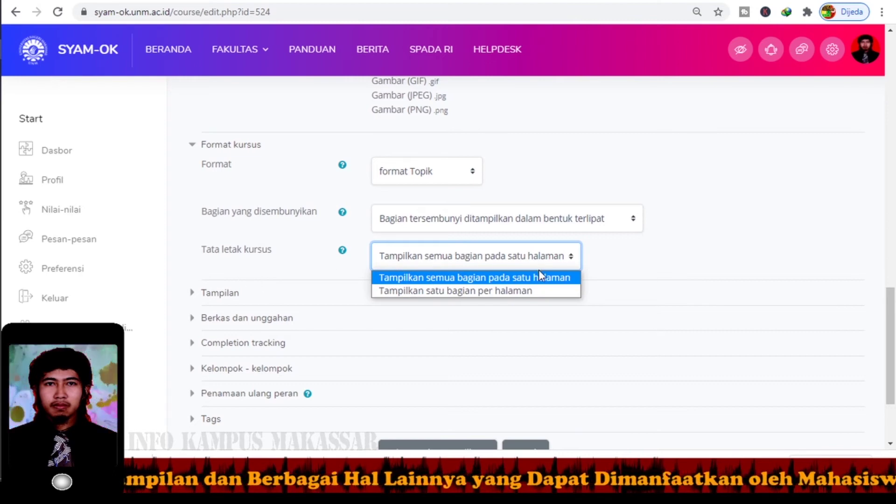
pyautogui.click(548, 279)
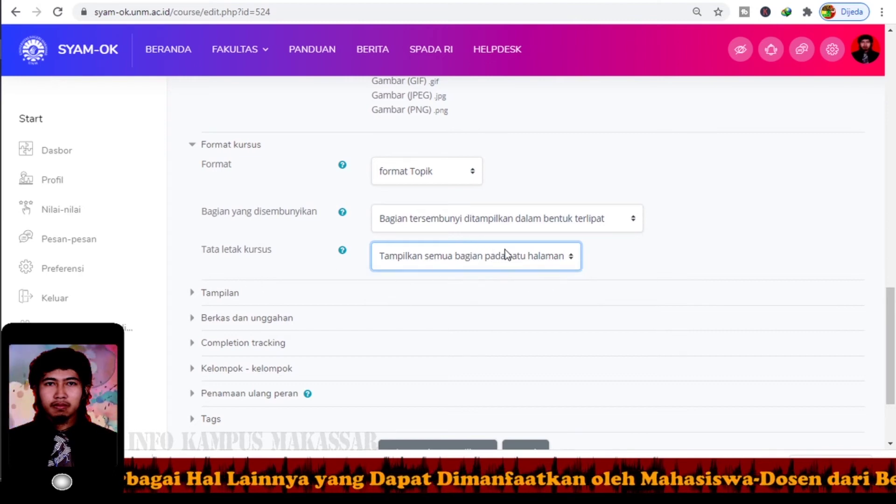
pyautogui.click(173, 292)
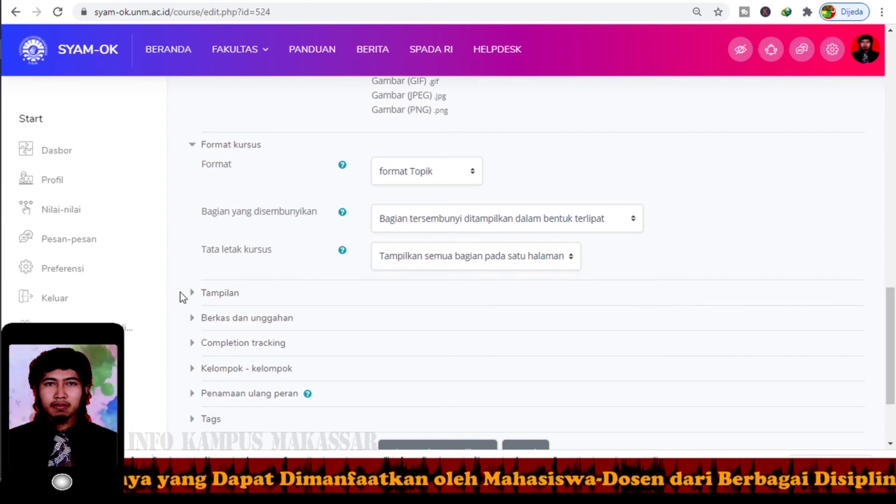
# Step: Expand the Tampilan section, try Jangan paksa for Pemaksaan bahasa, and set it to Indonesian (id)
pyautogui.click(190, 300)
pyautogui.scroll(-4, 237, 314)
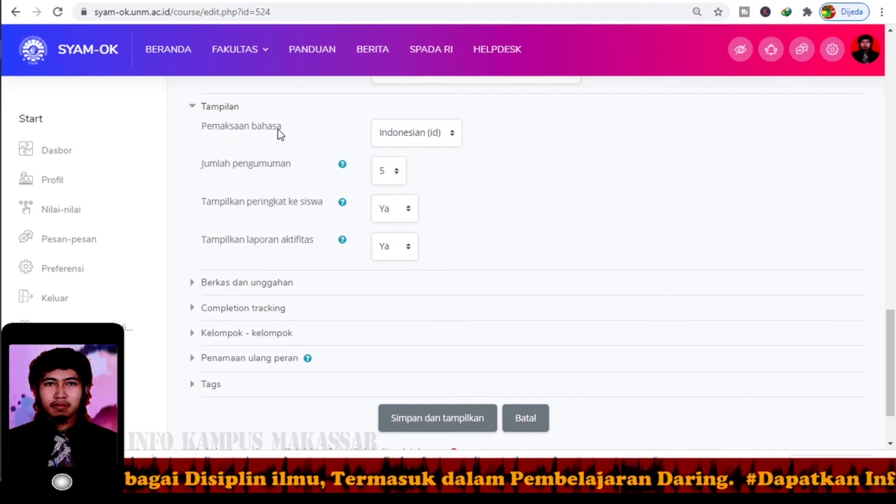
pyautogui.click(451, 137)
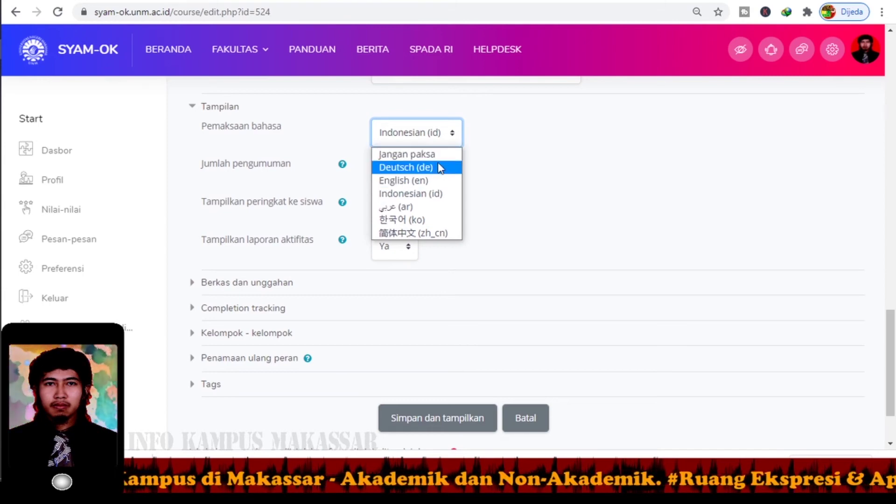
pyautogui.press('Up')
pyautogui.press('Return')
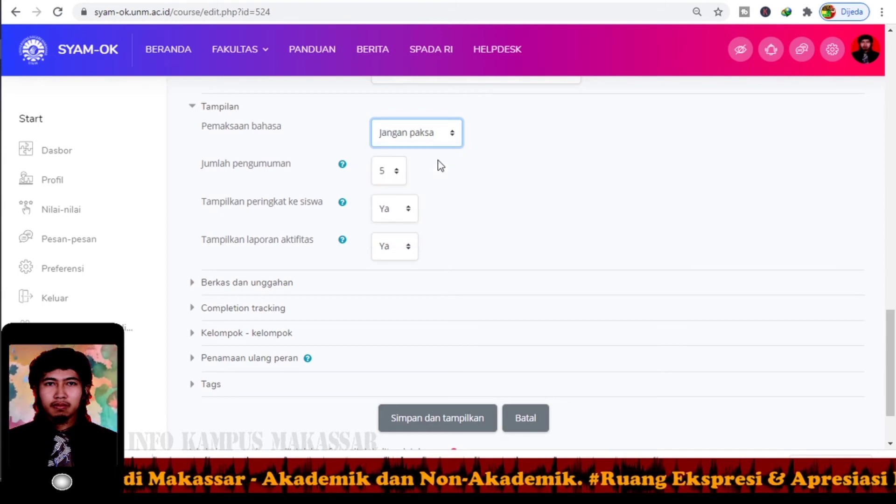
pyautogui.click(413, 138)
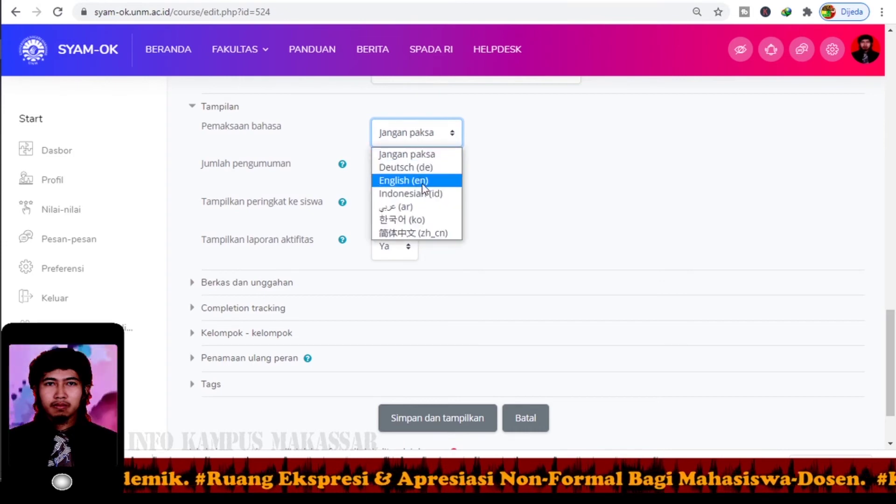
pyautogui.click(449, 200)
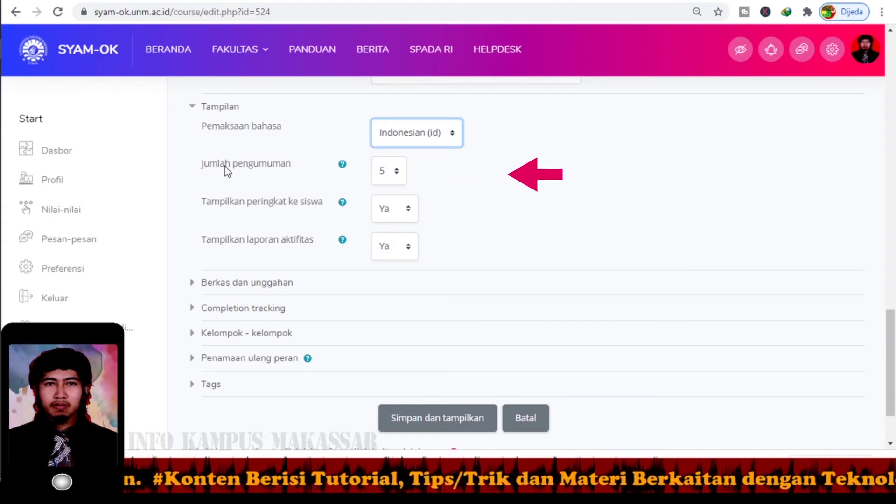
# Step: Review the Jumlah pengumuman choices, try Tidak for Tampilkan peringkat ke siswa, and return it to Ya
pyautogui.click(392, 174)
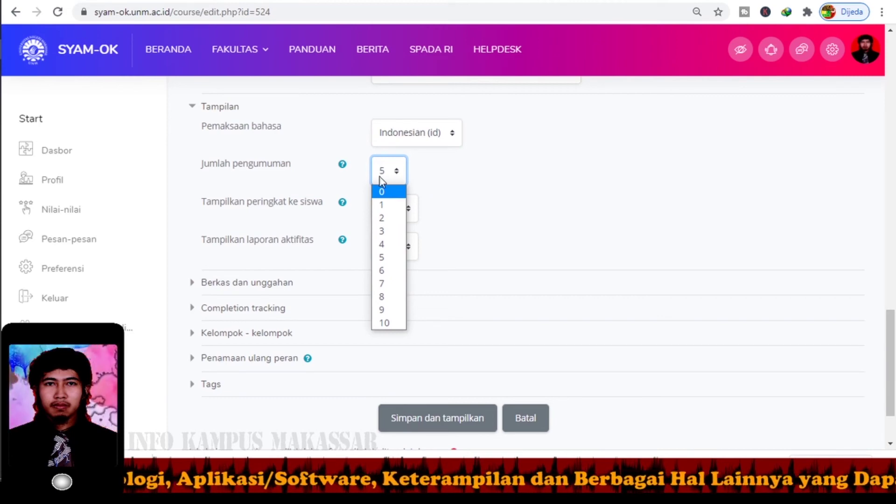
pyautogui.click(441, 170)
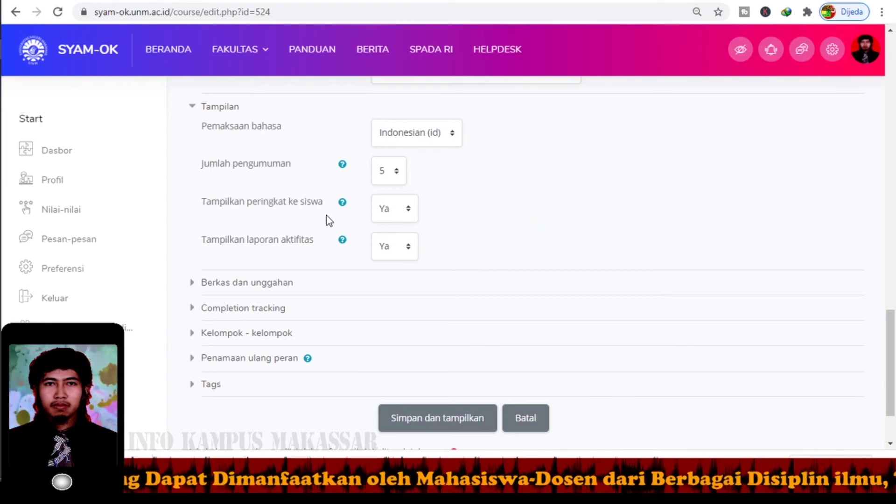
pyautogui.click(406, 216)
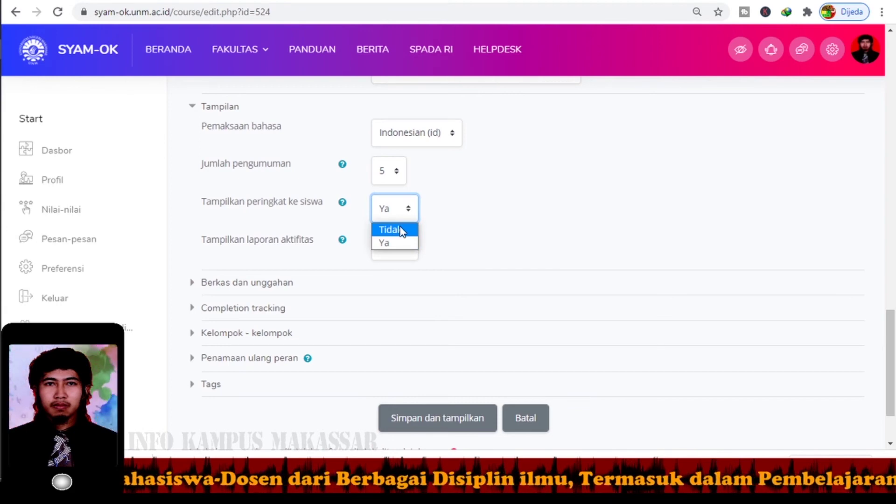
pyautogui.click(400, 230)
pyautogui.click(398, 210)
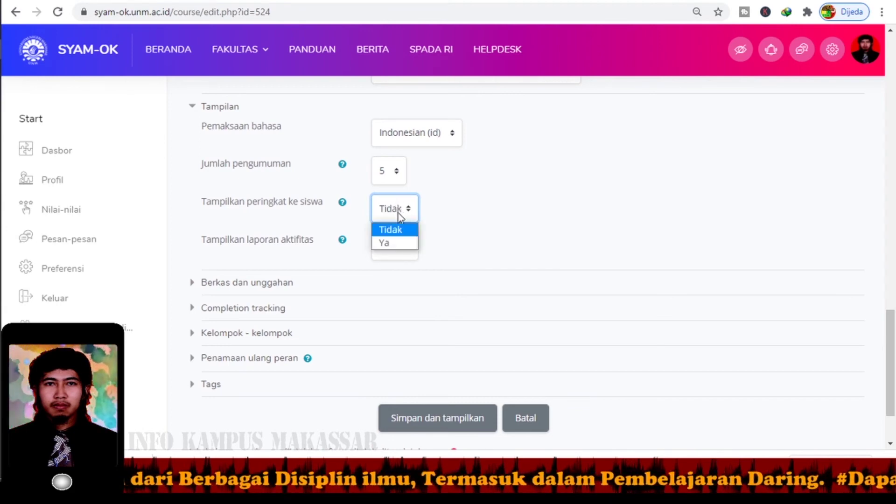
pyautogui.click(392, 244)
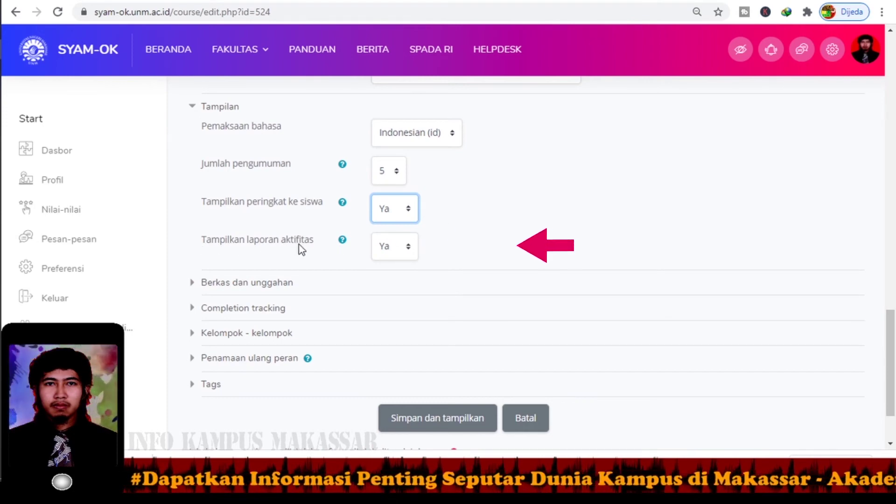
# Step: Try Tidak for Tampilkan laporan aktifitas and return the option to Ya
pyautogui.click(406, 254)
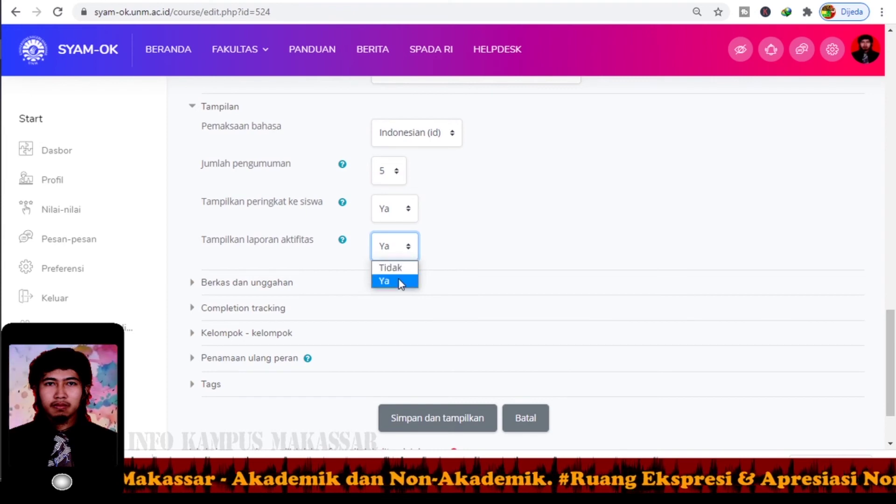
pyautogui.click(405, 269)
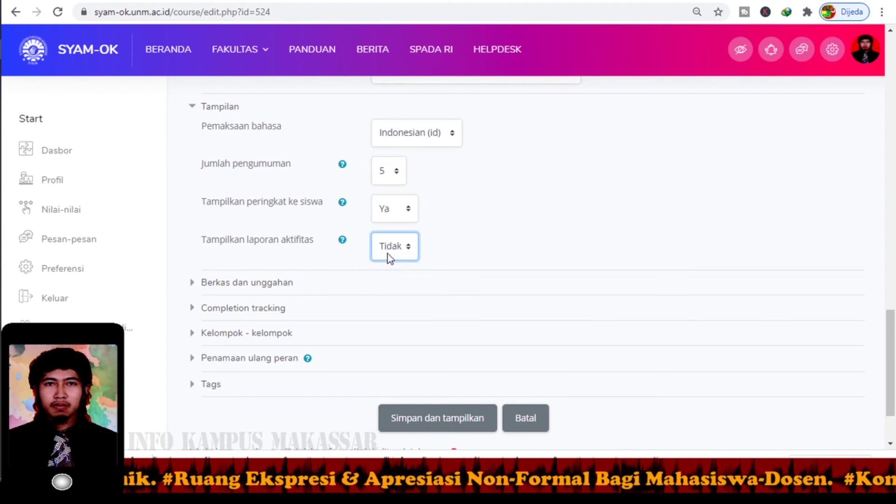
pyautogui.click(387, 254)
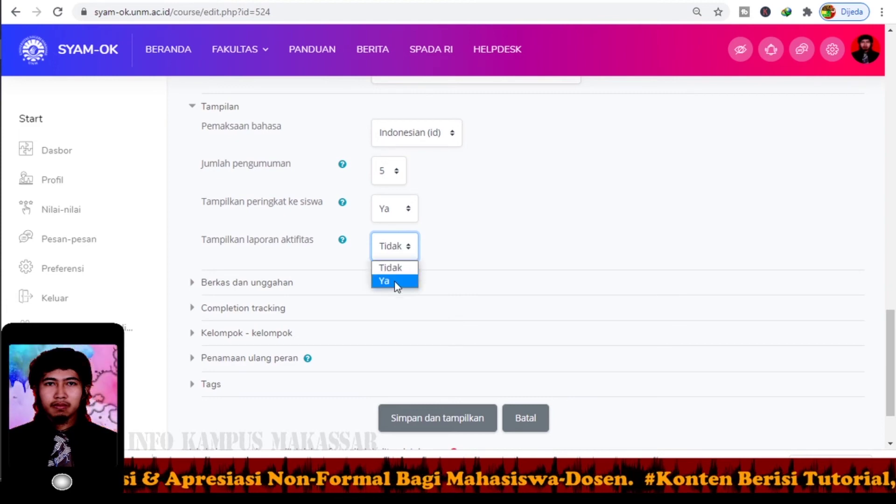
pyautogui.click(396, 282)
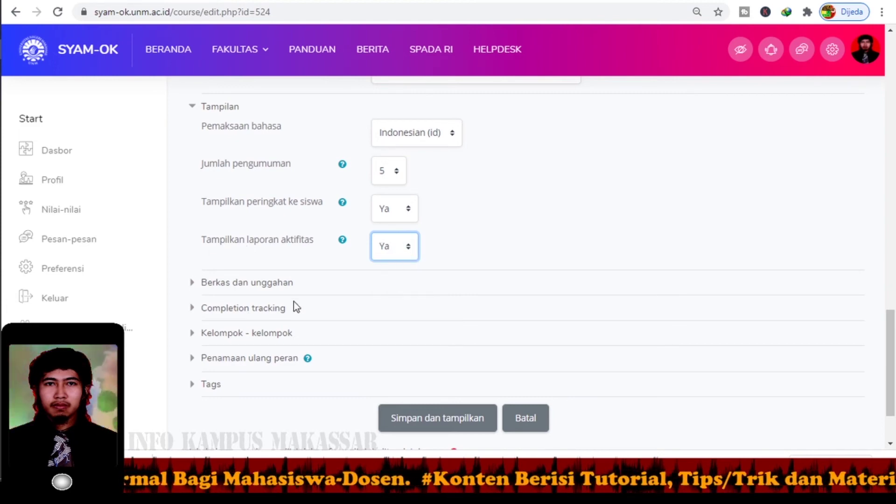
# Step: Expand the Berkas dan unggahan section and review the size choices for Ukuran upload maksimum
pyautogui.click(200, 289)
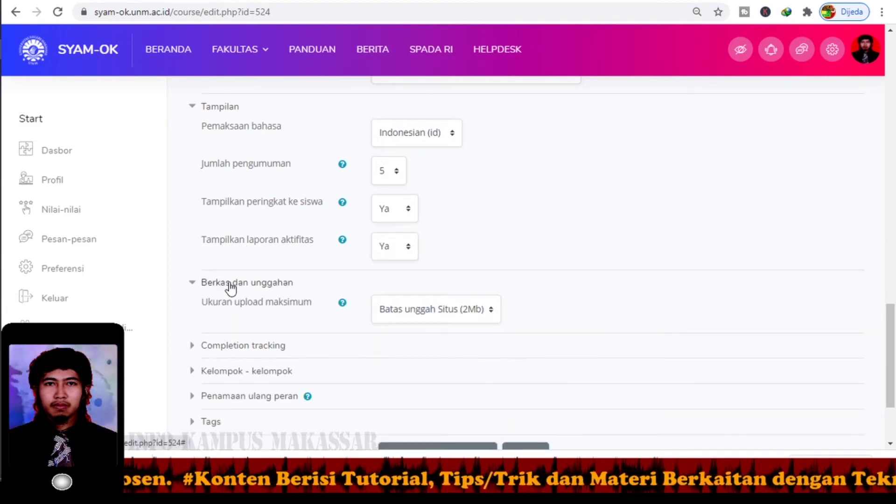
pyautogui.scroll(-1, 304, 279)
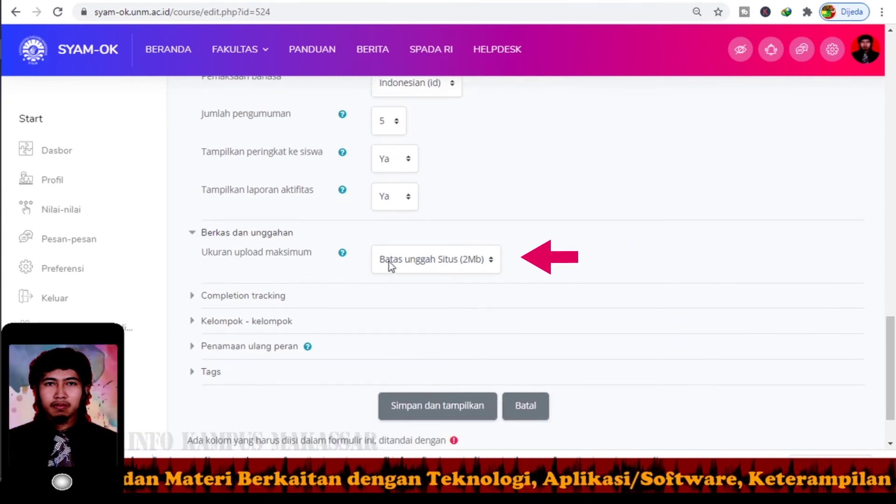
pyautogui.click(436, 267)
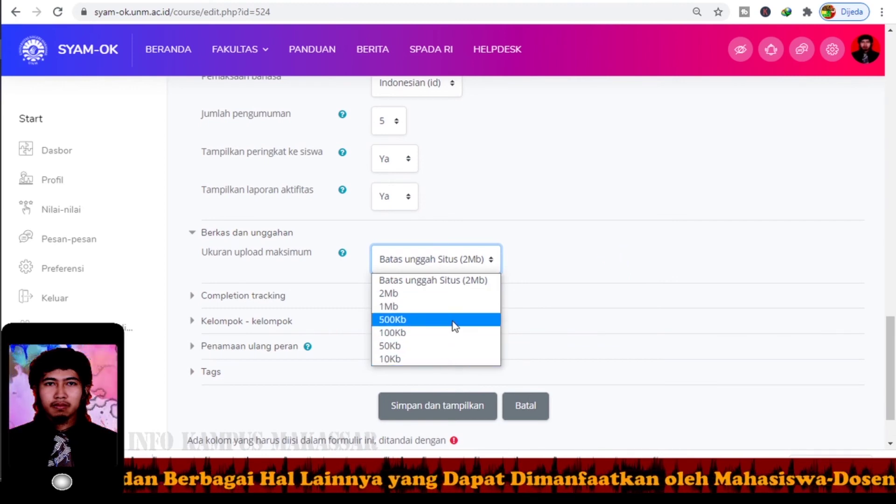
pyautogui.click(462, 289)
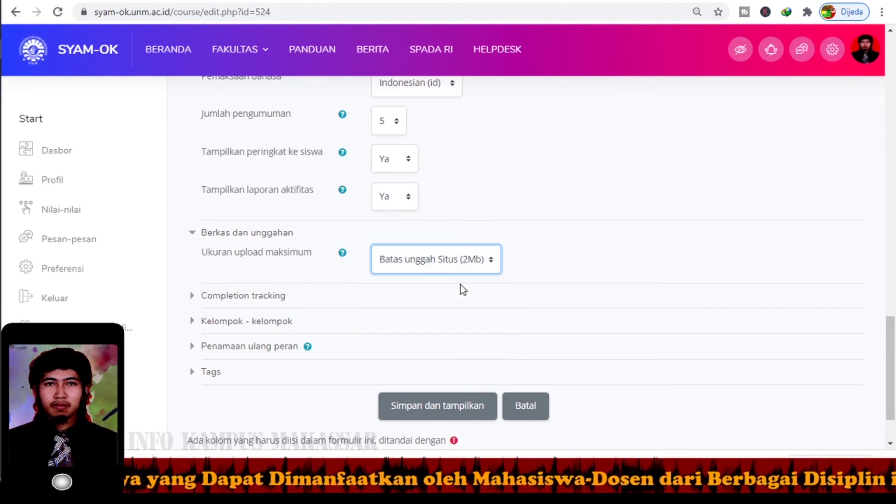
# Step: Expand the Completion tracking section, try Tidak for Enable completion tracking, and set it to Ya
pyautogui.click(210, 297)
pyautogui.scroll(-3, 262, 314)
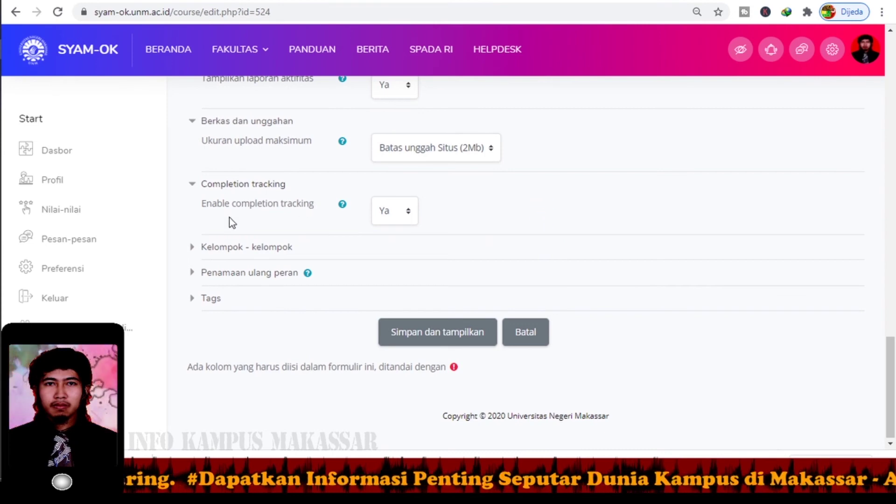
pyautogui.click(406, 215)
pyautogui.click(398, 232)
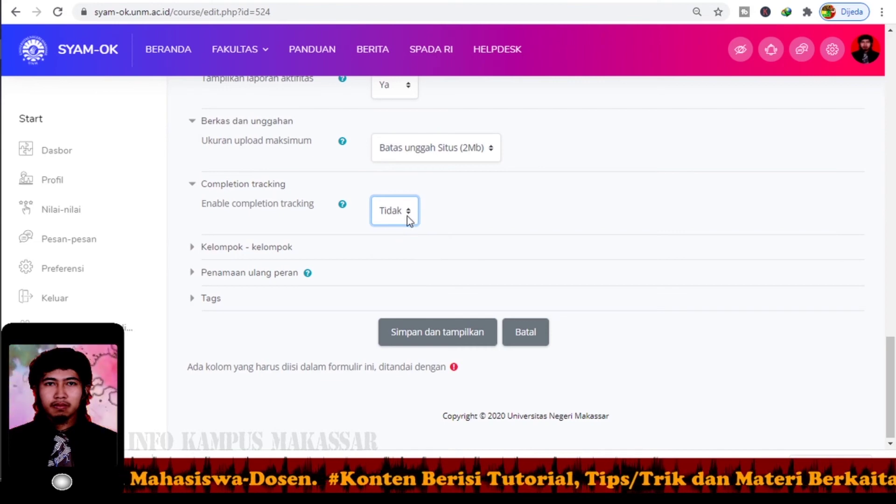
pyautogui.click(399, 218)
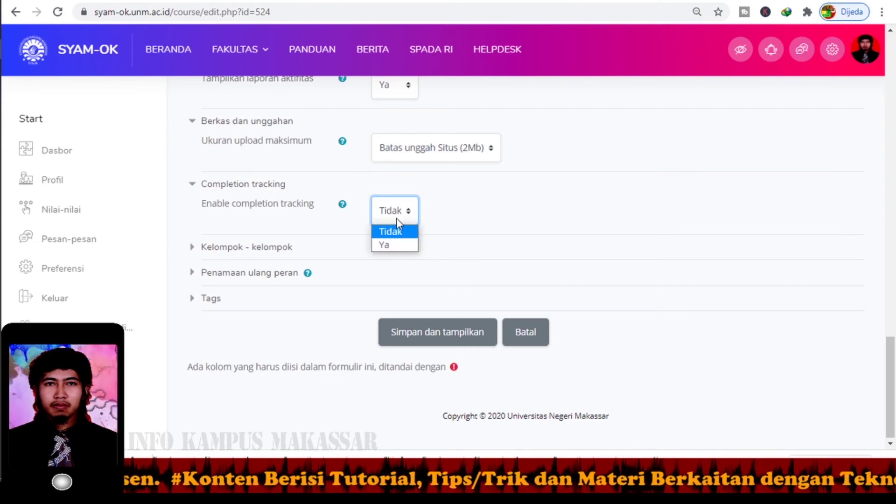
pyautogui.click(392, 243)
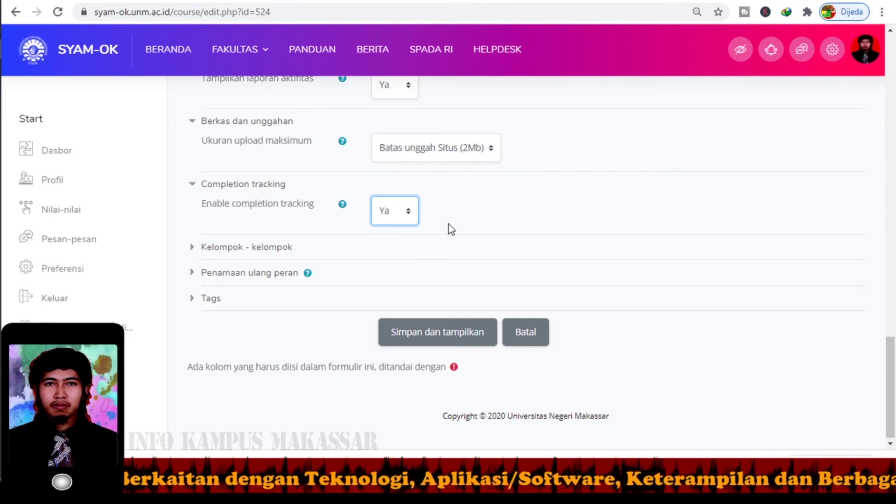
# Step: Expand the Kelompok - kelompok section and review the choices for Mode pengelompokan
pyautogui.click(197, 253)
pyautogui.scroll(-3, 606, 273)
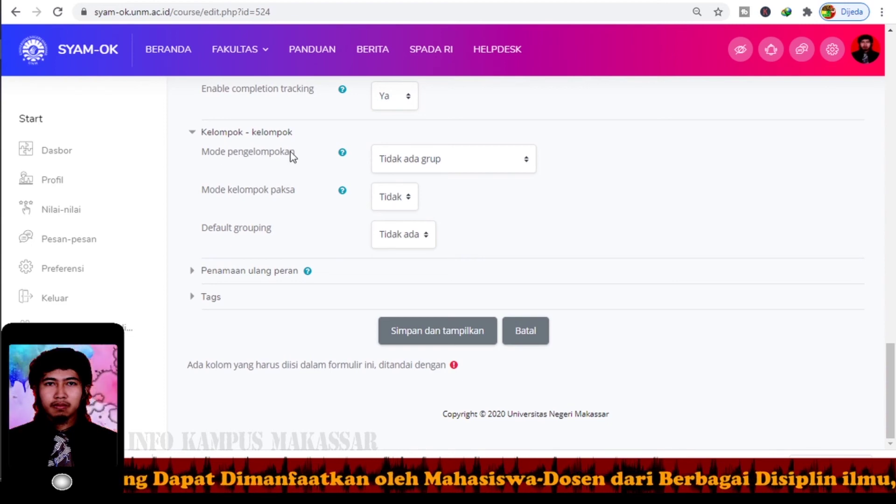
pyautogui.click(491, 161)
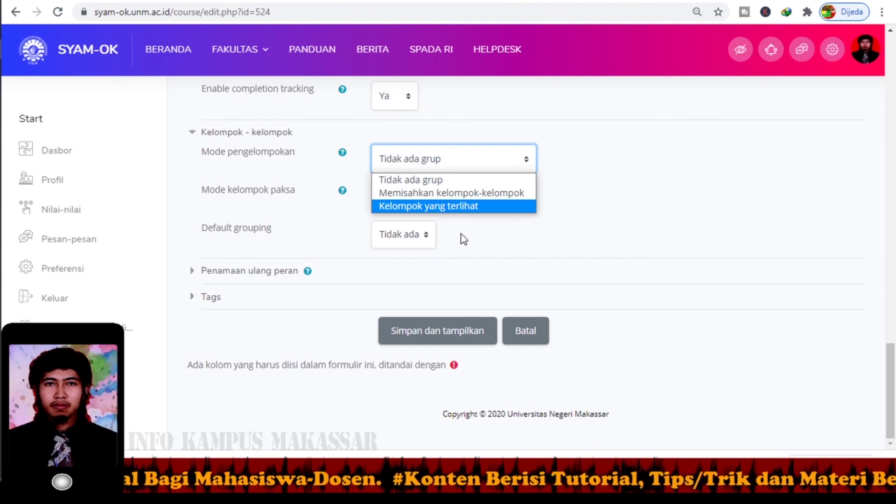
pyautogui.click(483, 230)
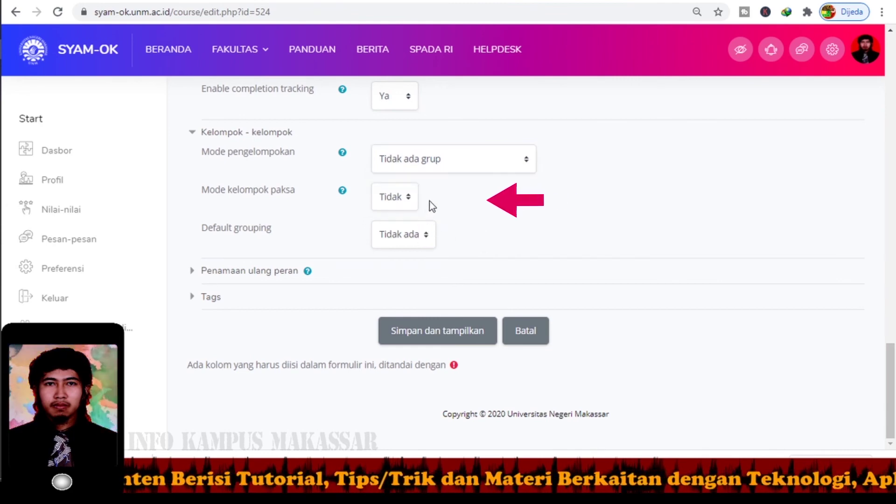
# Step: Choose Tidak for Mode kelompok paksa and Tidak ada for Default grouping
pyautogui.click(406, 208)
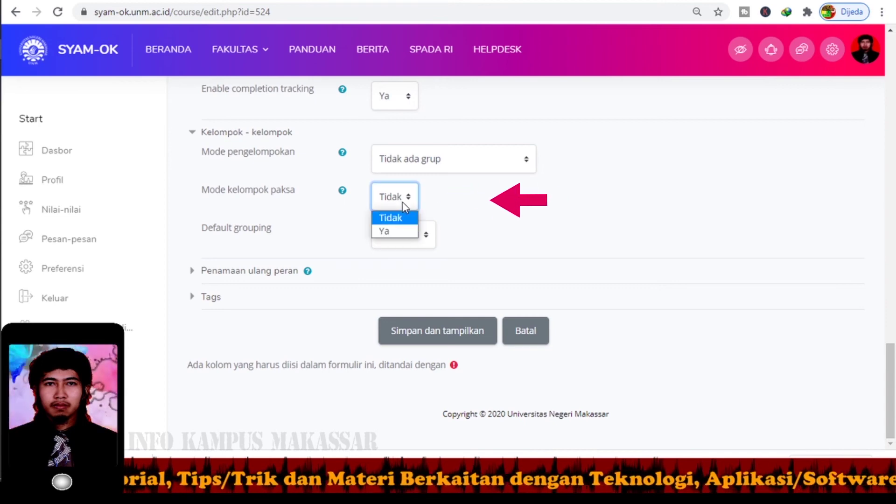
pyautogui.click(439, 201)
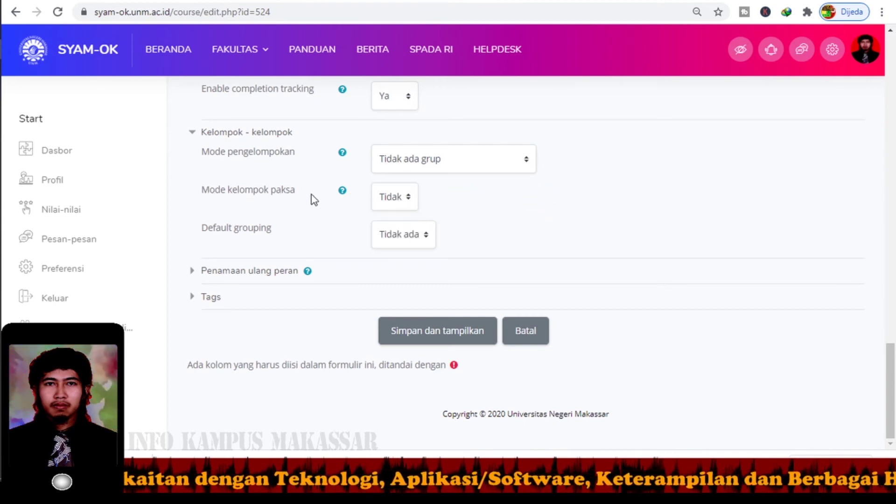
pyautogui.click(395, 198)
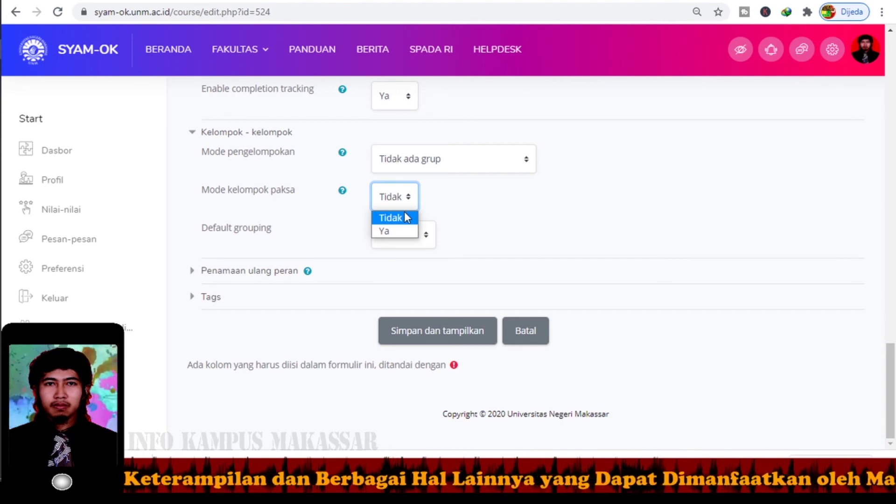
pyautogui.click(404, 217)
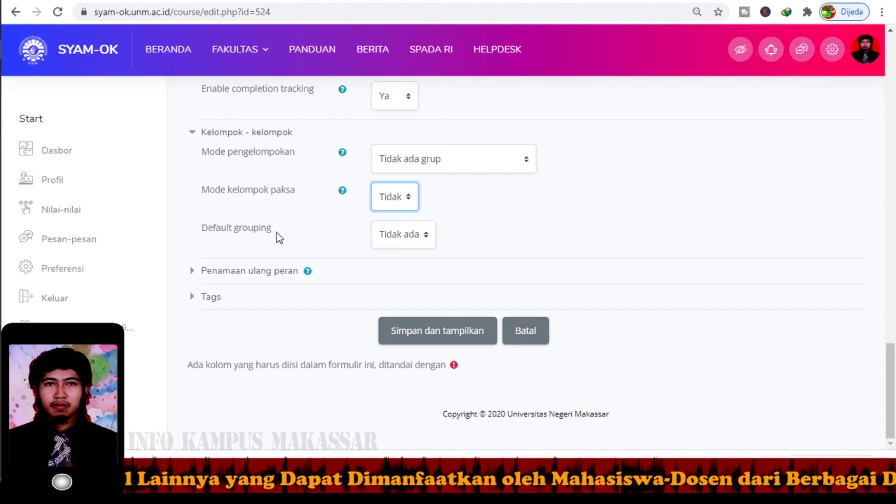
pyautogui.click(417, 240)
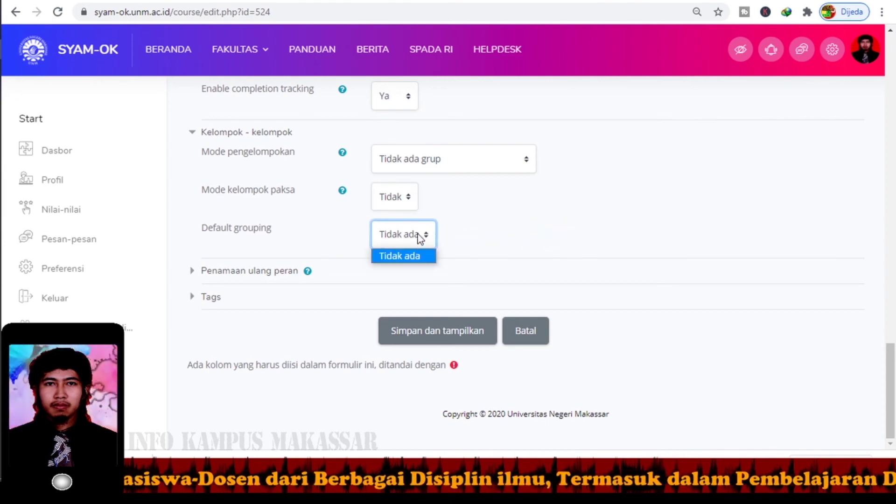
pyautogui.click(399, 233)
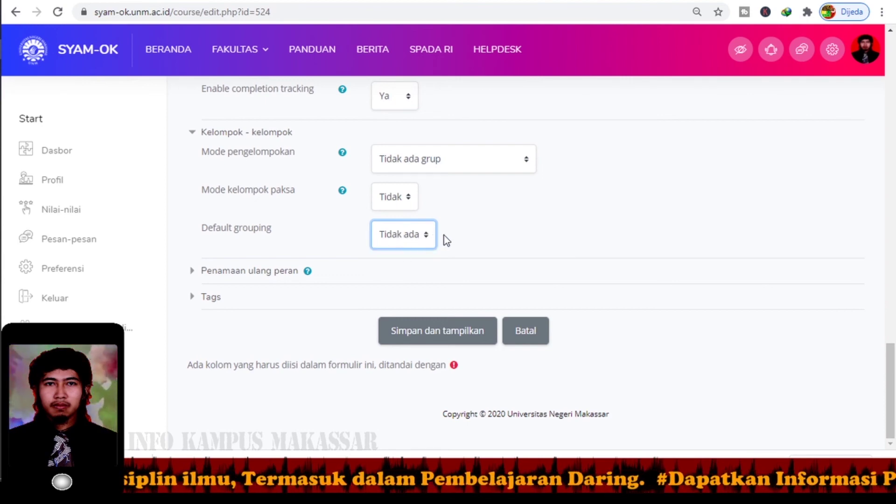
# Step: Expand the Penamaan ulang peran section and examine the custom names for Pengajar, Pengajar yang tidak mengedit, Siswa and the remaining roles
pyautogui.click(194, 275)
pyautogui.scroll(-3, 496, 264)
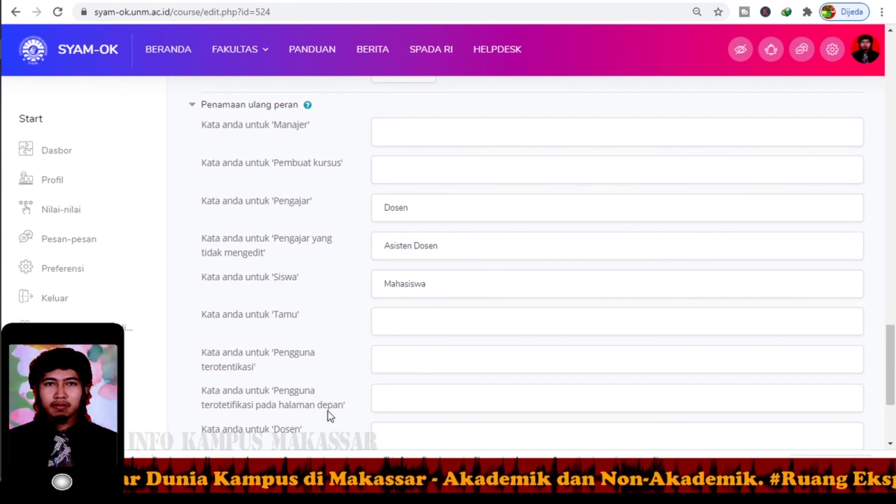
pyautogui.moveTo(426, 209); pyautogui.dragTo(360, 215)
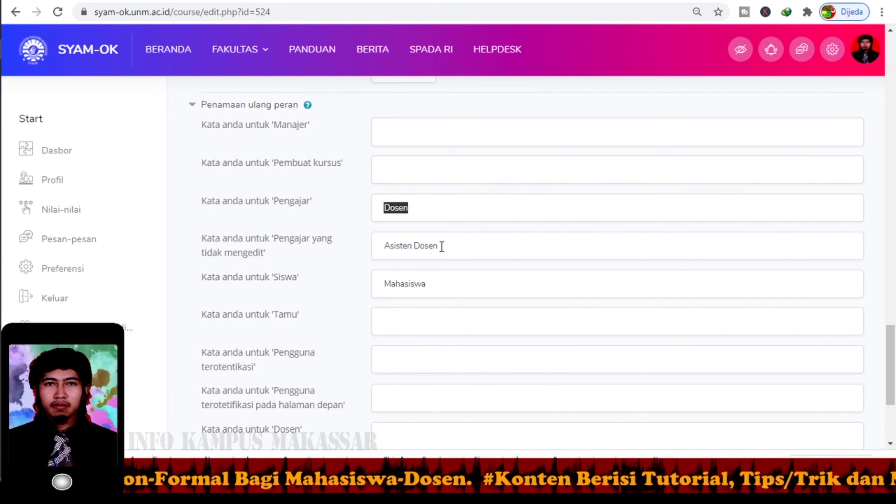
pyautogui.moveTo(442, 246); pyautogui.dragTo(354, 254)
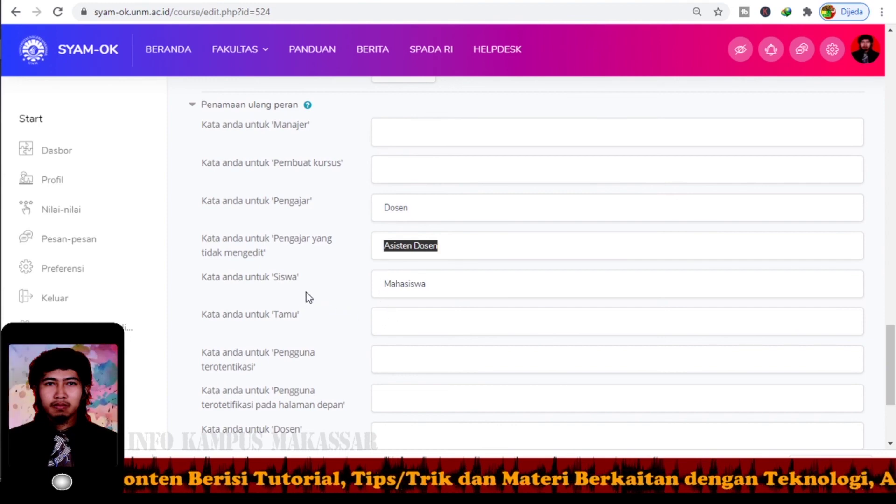
pyautogui.moveTo(304, 280); pyautogui.dragTo(273, 277)
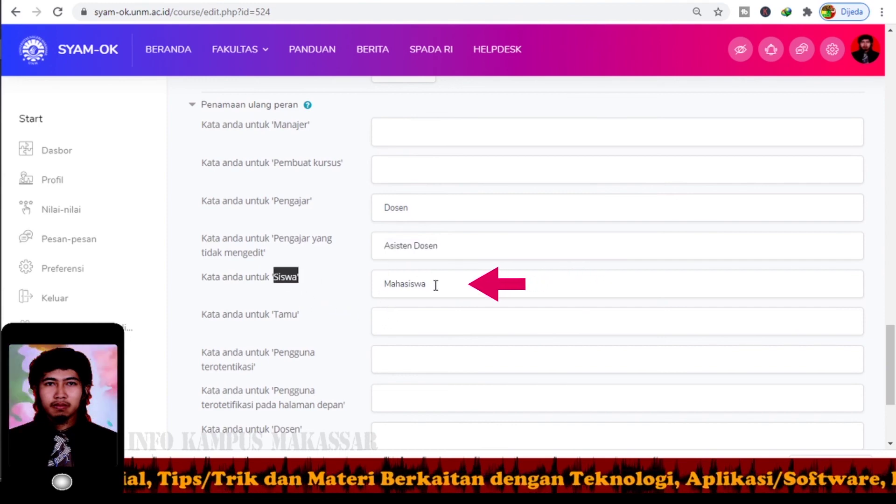
pyautogui.moveTo(436, 285); pyautogui.dragTo(358, 287)
pyautogui.scroll(-1, 440, 281)
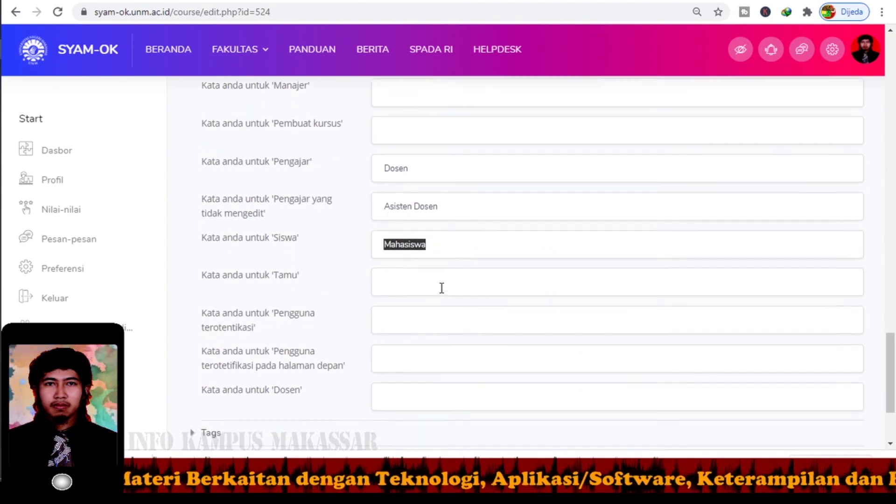
pyautogui.scroll(-1, 430, 276)
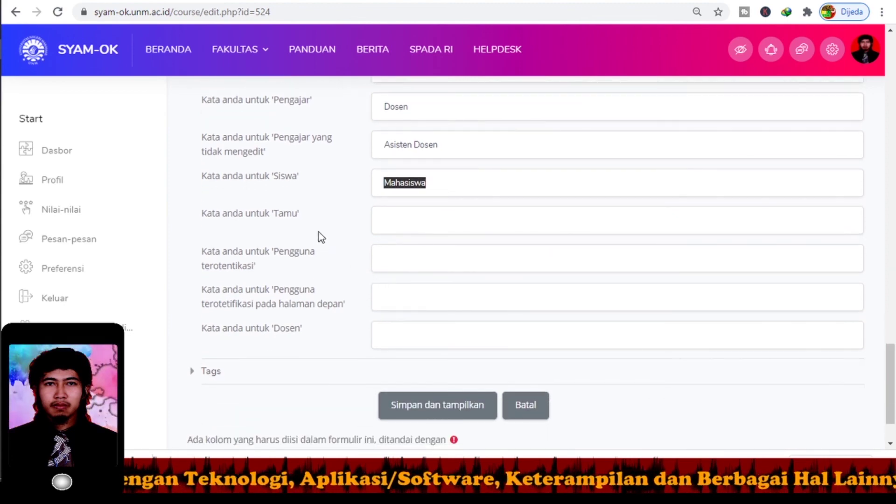
pyautogui.scroll(-1, 318, 231)
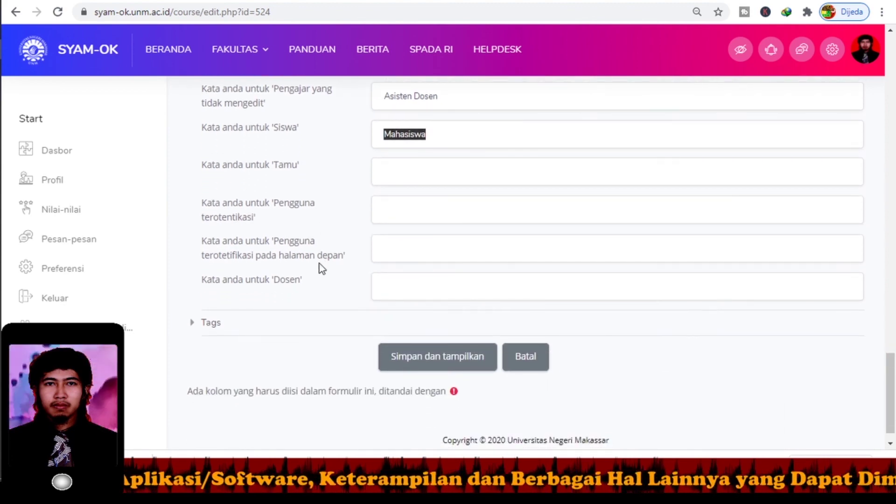
pyautogui.scroll(-1, 321, 269)
# Step: Expand the Tags section, try adding the tag Teknologi Informasi to the course, and remove it
pyautogui.click(211, 299)
pyautogui.scroll(-1, 356, 314)
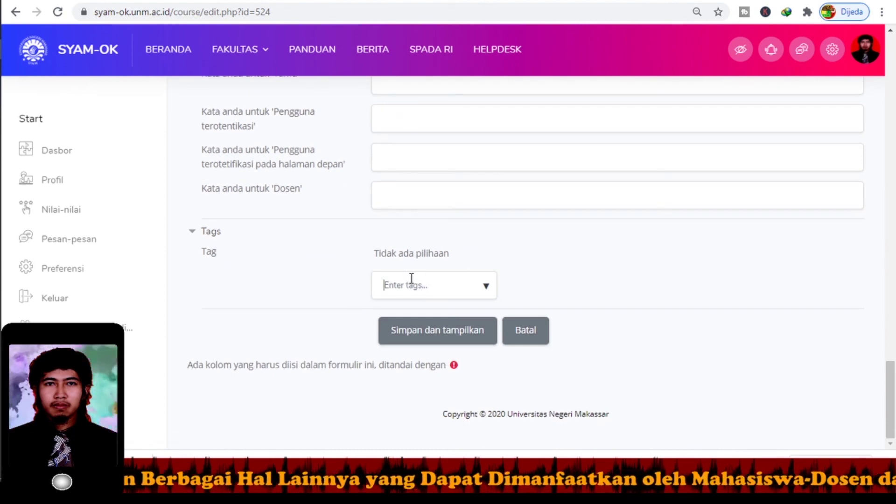
pyautogui.write('T')
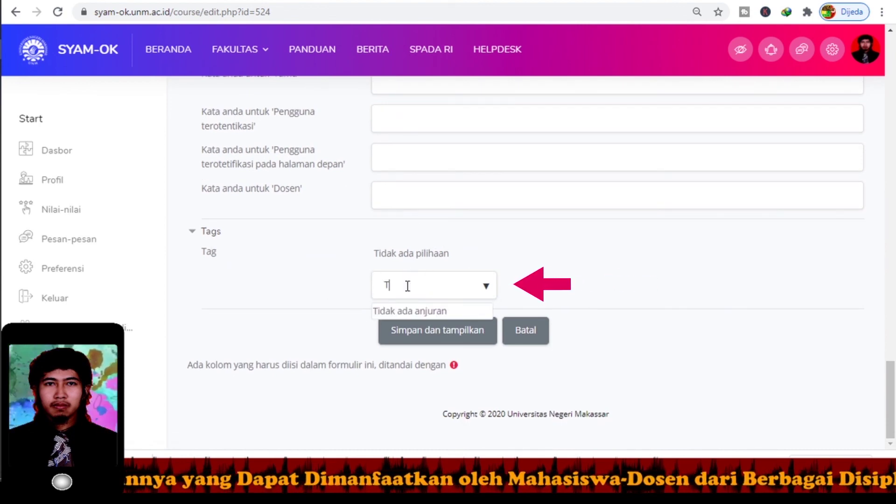
pyautogui.write('ekn')
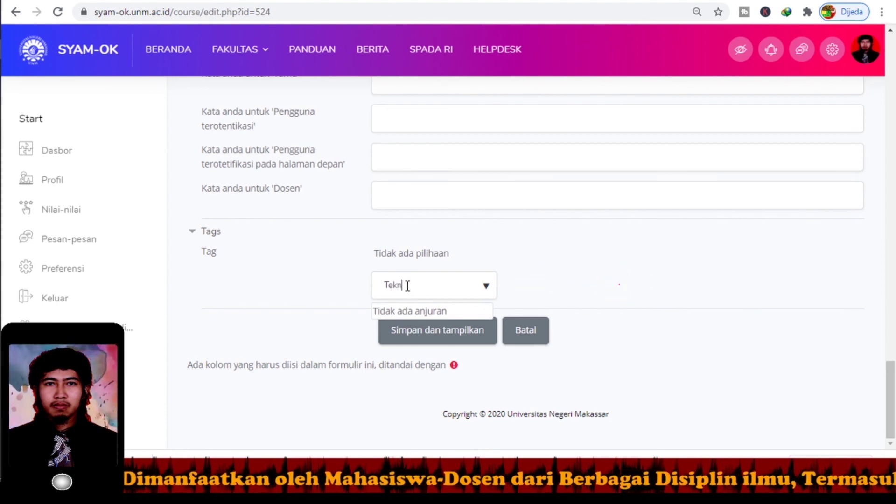
pyautogui.write('ologi ')
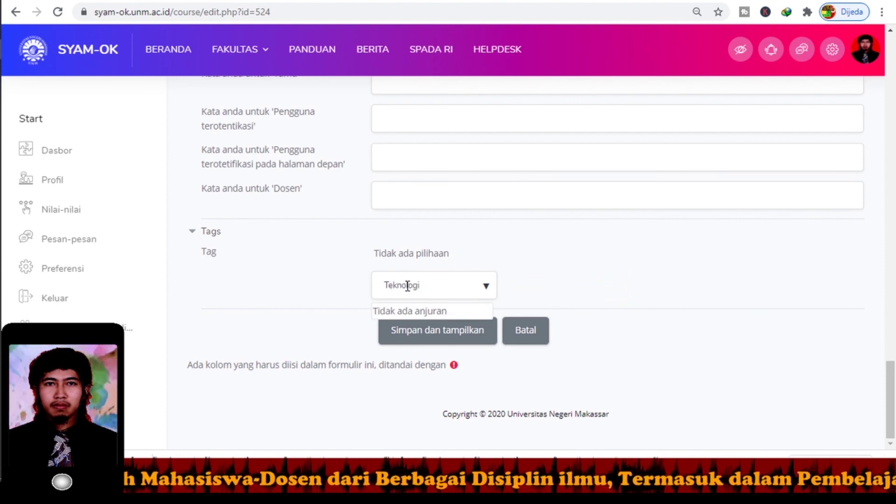
pyautogui.write('Informasi')
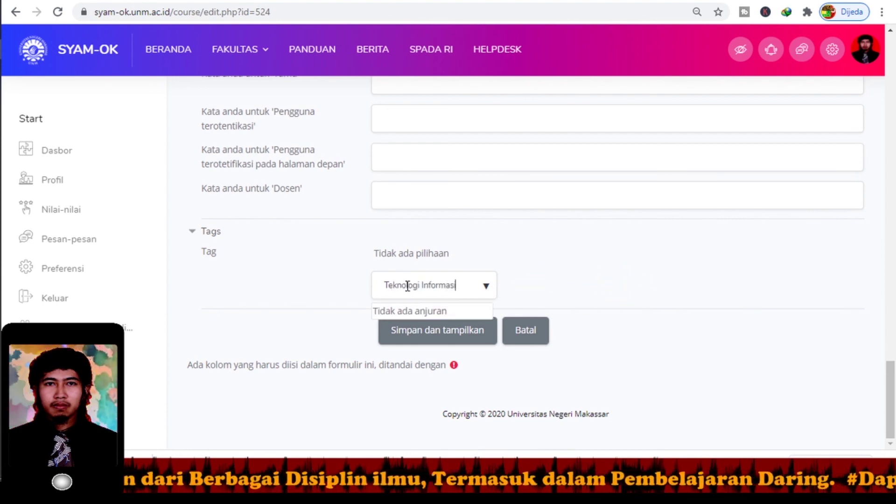
pyautogui.press('Return')
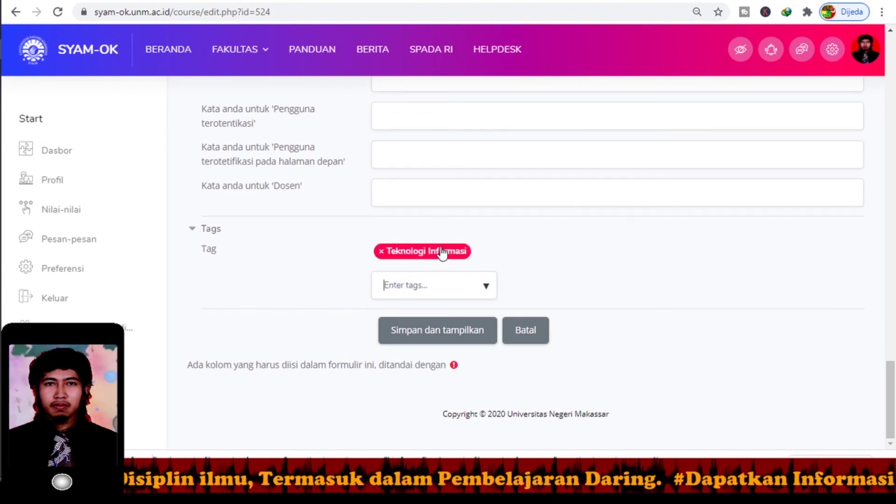
pyautogui.click(382, 252)
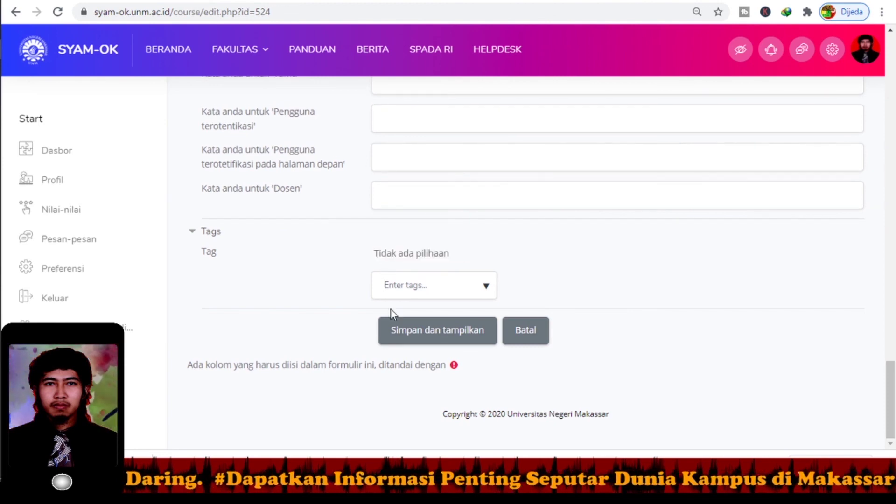
# Step: Save the course settings with the course displayed, and look through its list of topics from General to topik 16
pyautogui.click(422, 336)
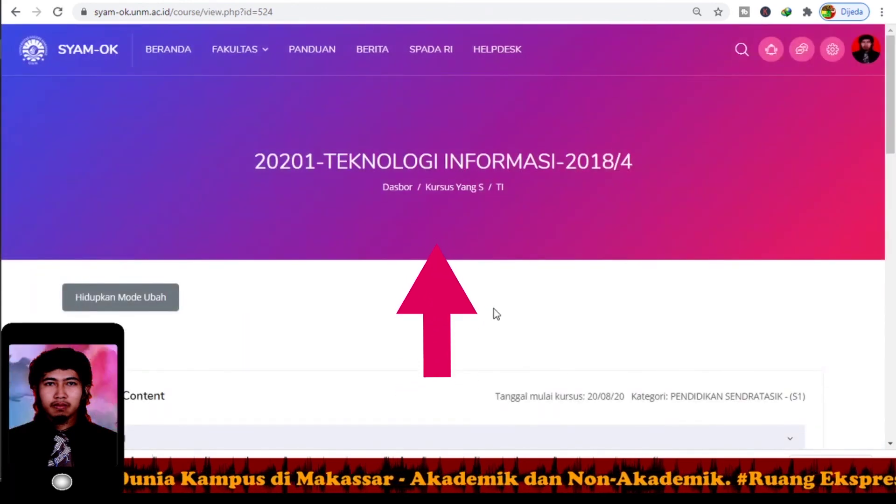
pyautogui.scroll(-2, 508, 294)
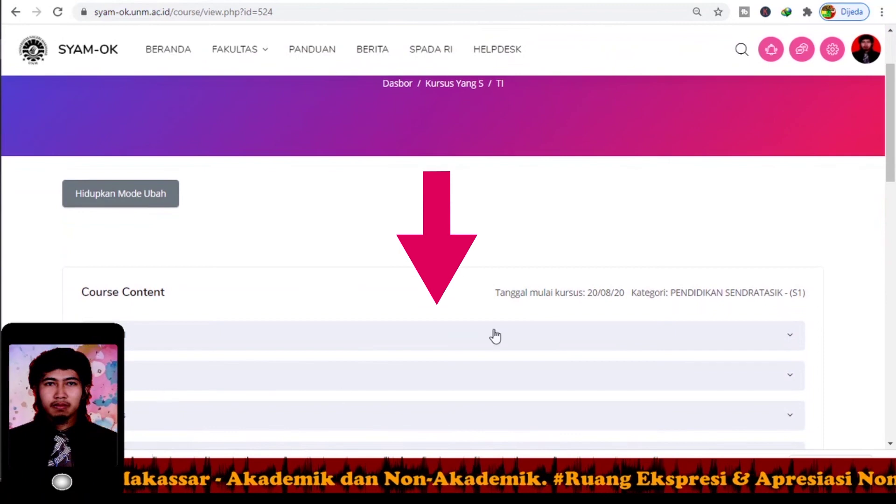
pyautogui.scroll(-4, 420, 355)
pyautogui.scroll(-8, 470, 350)
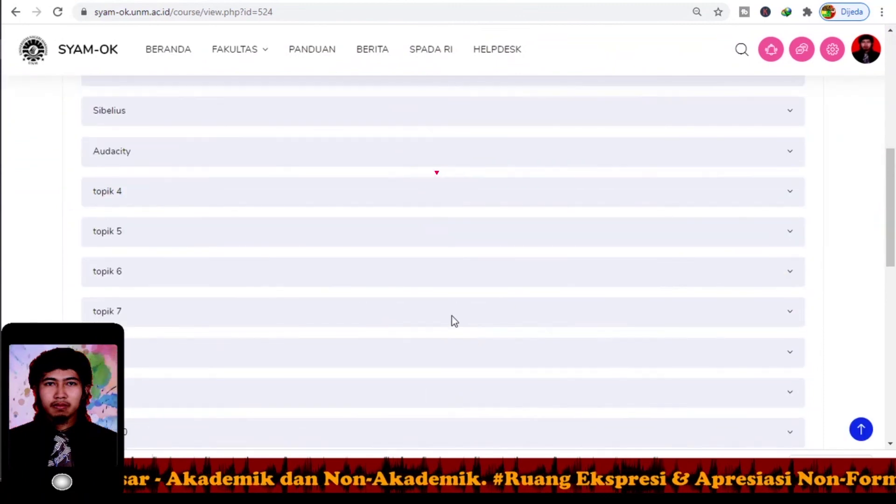
pyautogui.scroll(-2, 427, 322)
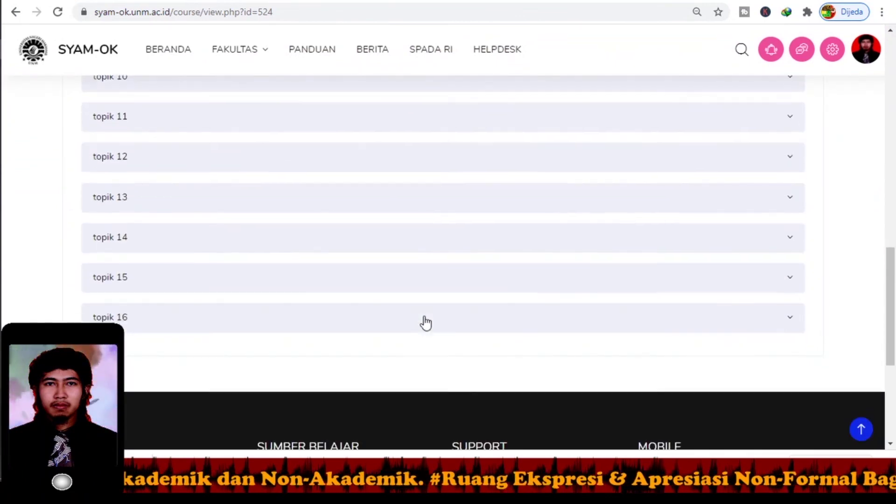
pyautogui.scroll(6, 426, 323)
pyautogui.scroll(9, 426, 323)
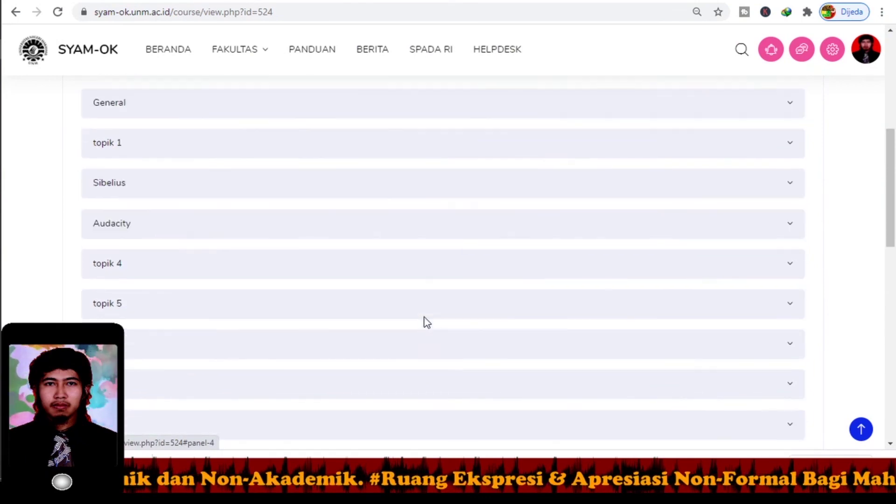
pyautogui.scroll(1, 426, 324)
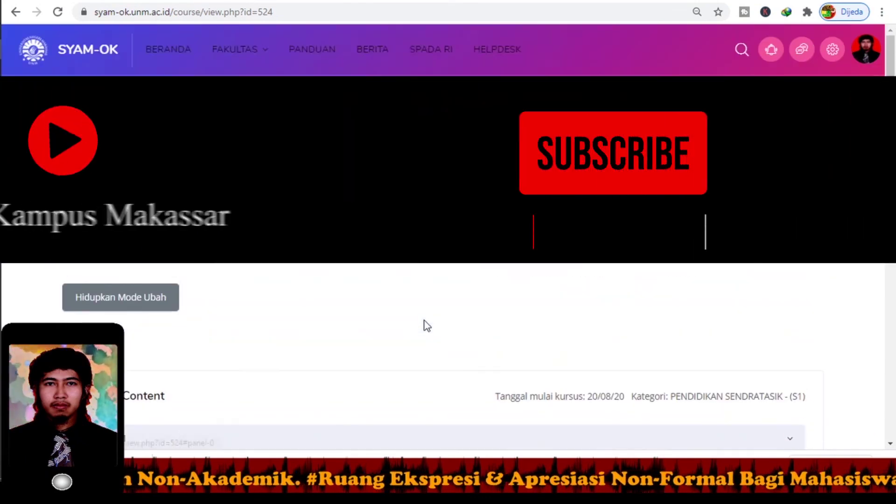